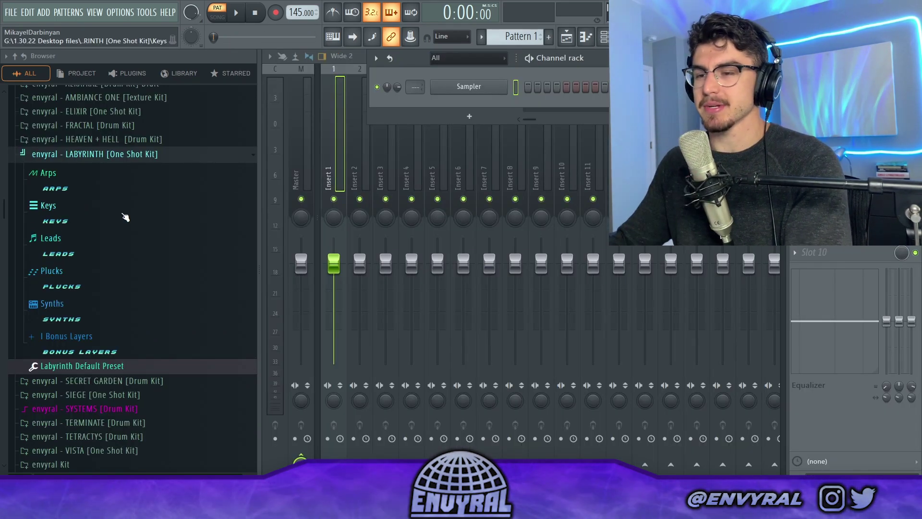
Step: Load the Keys - Friendly sample onto the Labyrinth Default Preset channel and record a live take in its piano roll
click(125, 217)
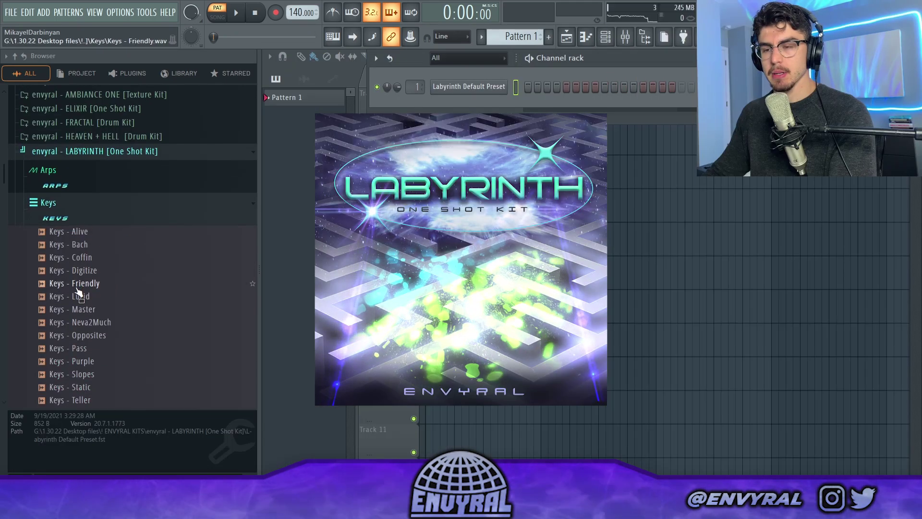
click(67, 284)
drag(66, 285, 457, 87)
right_click(508, 82)
click(549, 86)
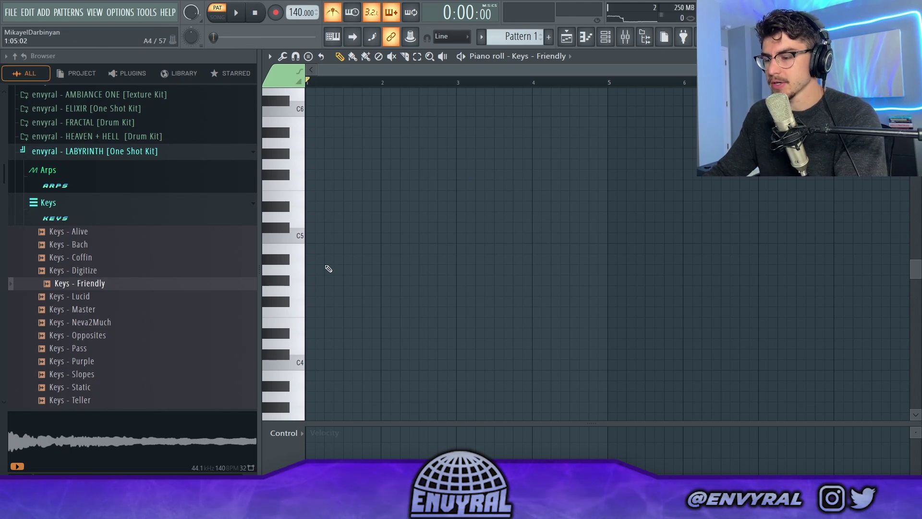
key(space)
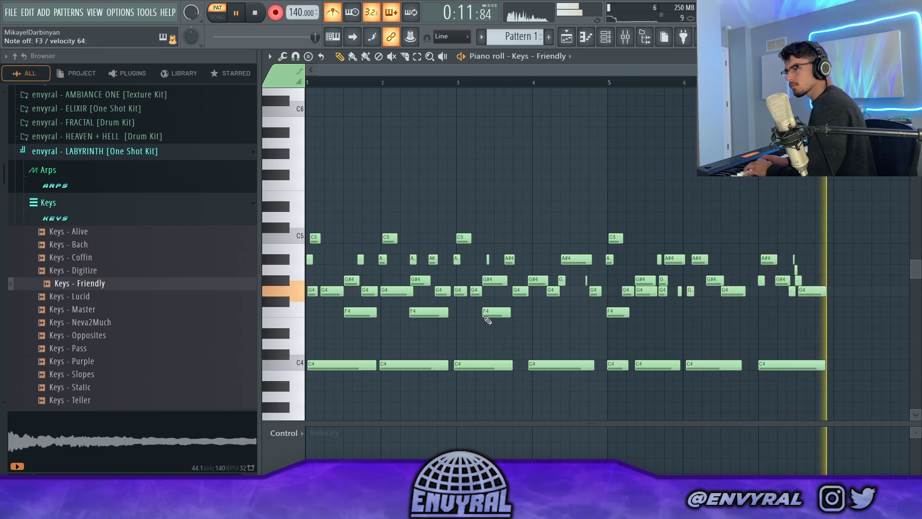
Step: Delete the first bar of recorded keys notes and shift the remaining notes to start at bar 1
drag(376, 233, 308, 400)
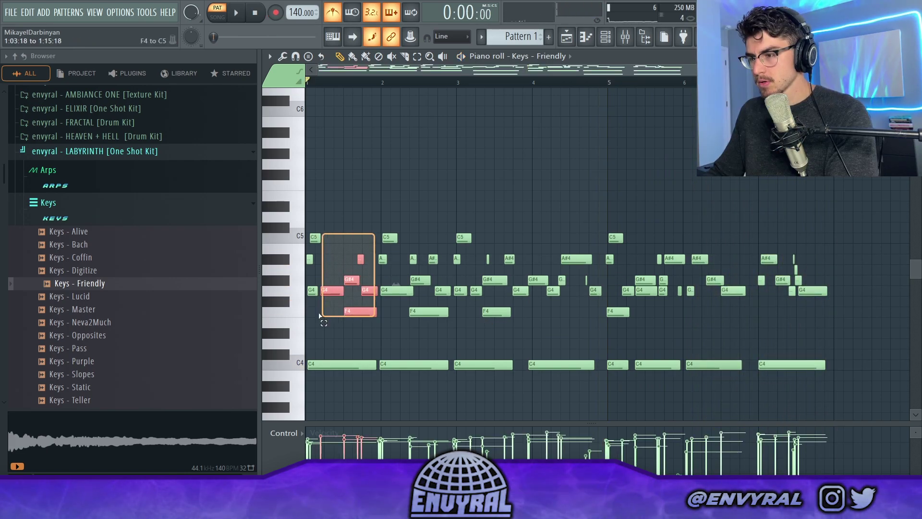
key(Delete)
key(ctrl+a)
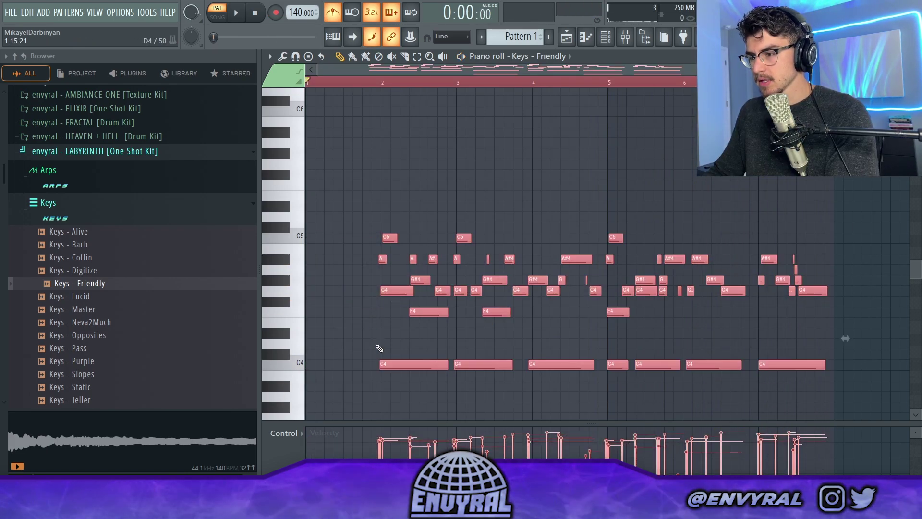
drag(385, 366, 312, 366)
key(ctrl+d)
key(space)
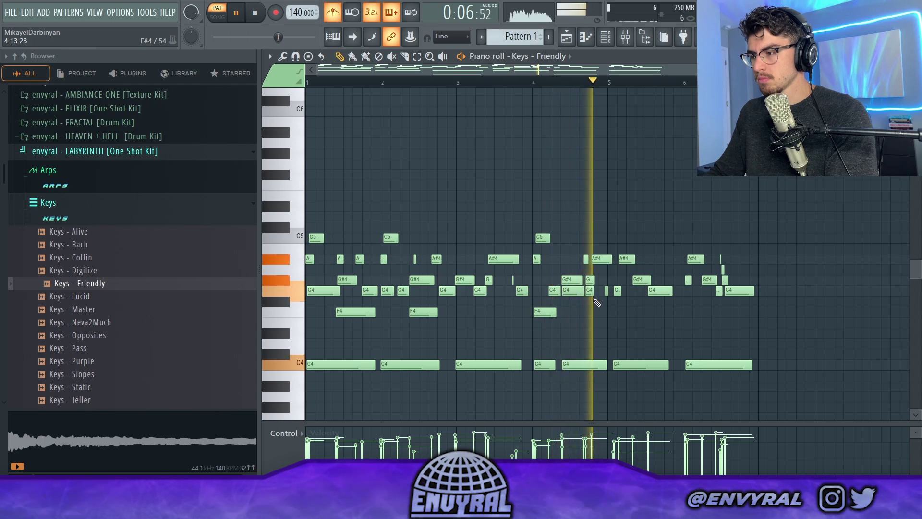
Step: Move the closing phrase with the F3 and C4 bass notes back to the start of bar 4
drag(706, 144, 829, 402)
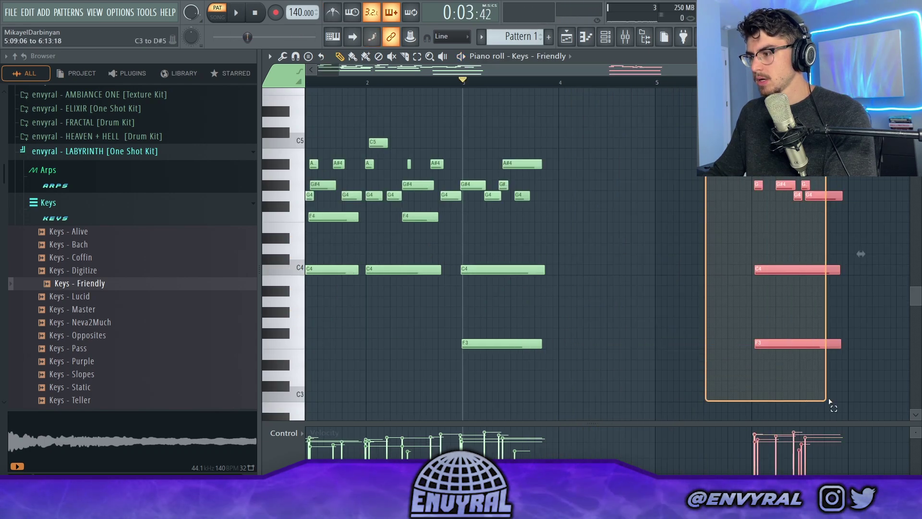
drag(789, 354, 590, 355)
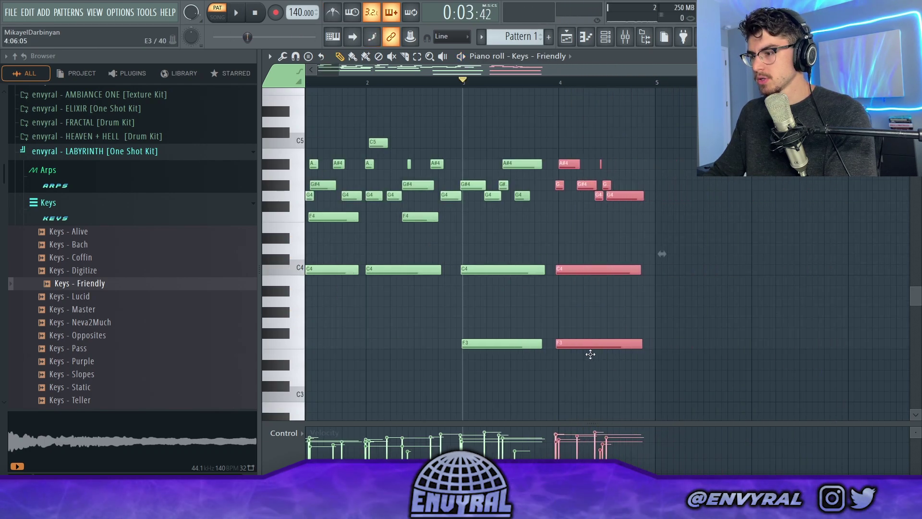
key(space)
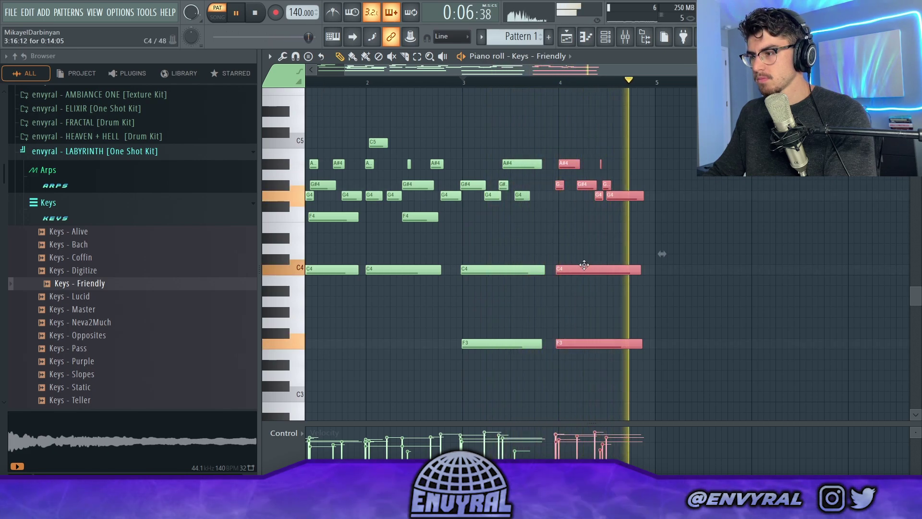
key(space)
Step: Align the long C4 and F3 bass notes of the keys pattern with the bar starts
ctrl+click(387, 269)
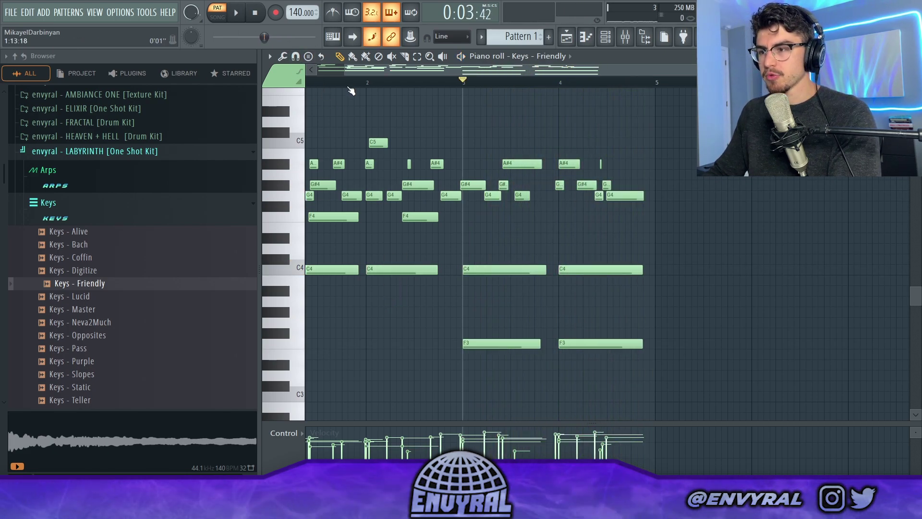
scroll(348, 87, up, 2)
key(space)
click(394, 59)
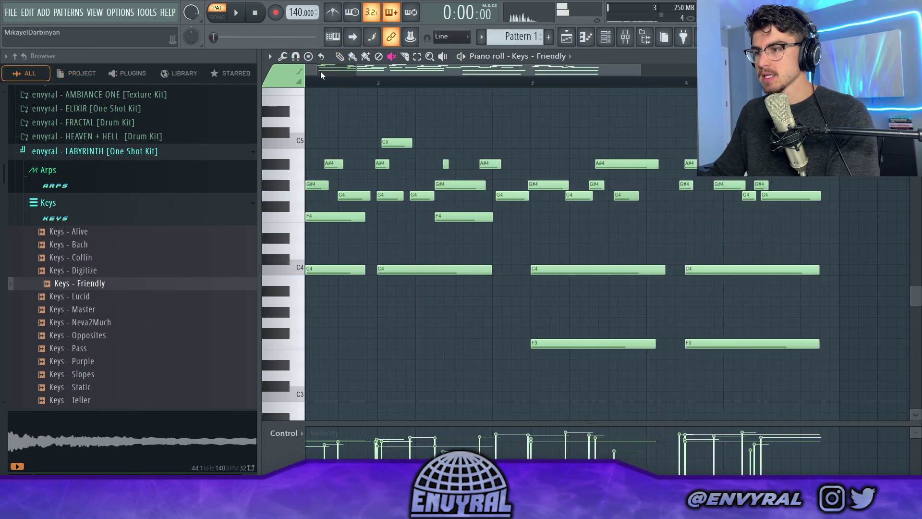
drag(410, 76, 366, 76)
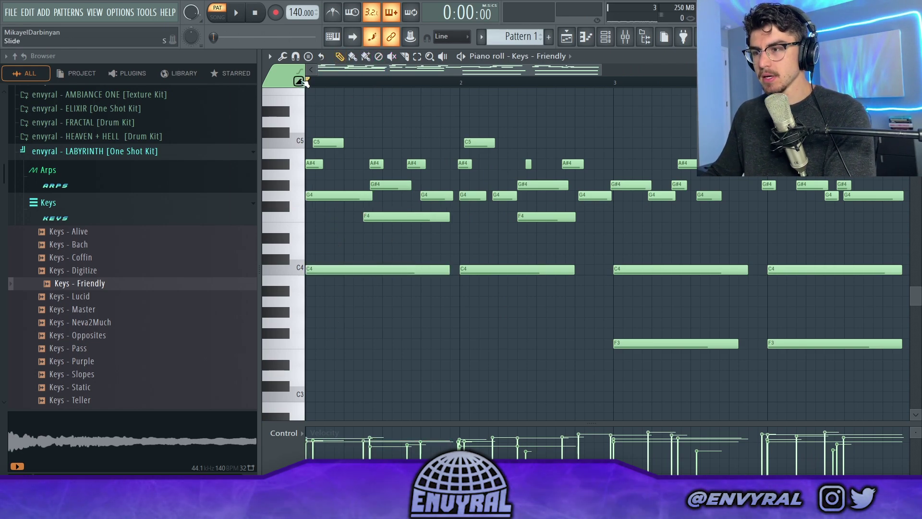
Step: Add HalfTime-64bit to the first effect slot of the Keys - Friendly mixer track
key(F9)
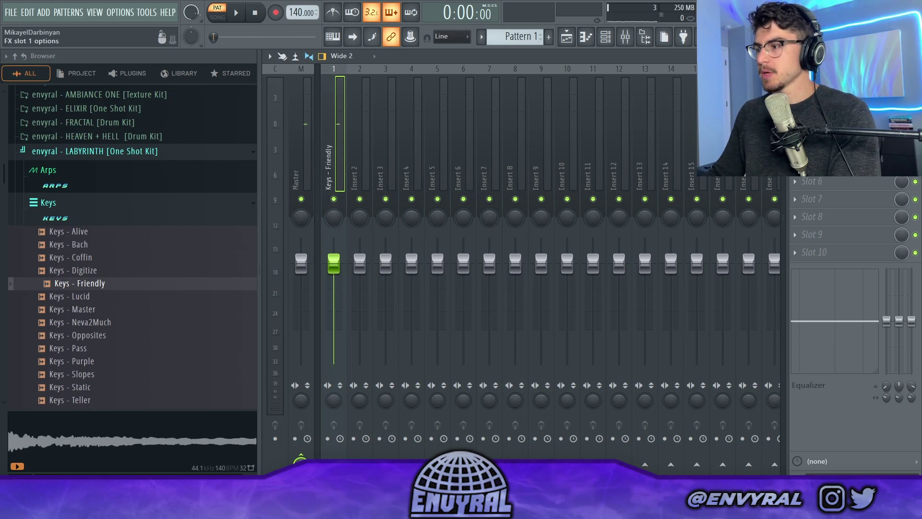
click(817, 92)
click(132, 113)
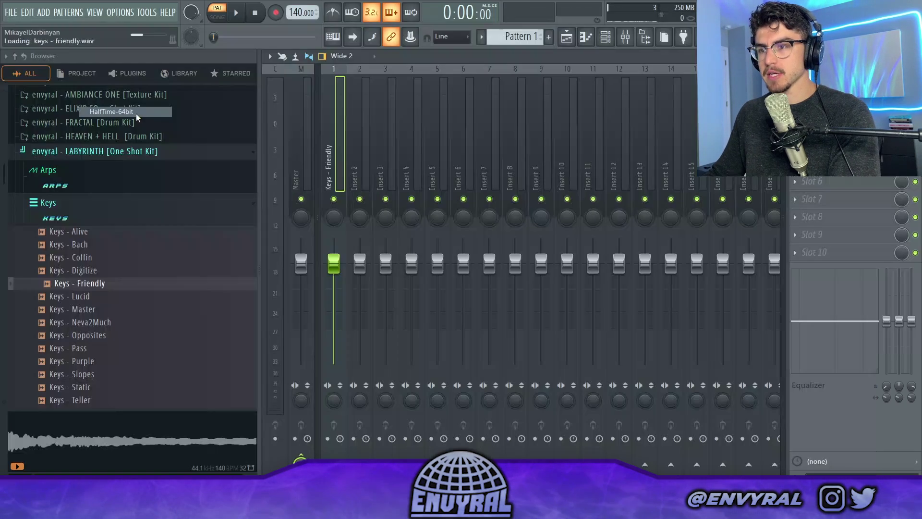
Step: Transpose all the Keys - Friendly notes up one octave and audition them through HalfTime
key(F7)
key(space)
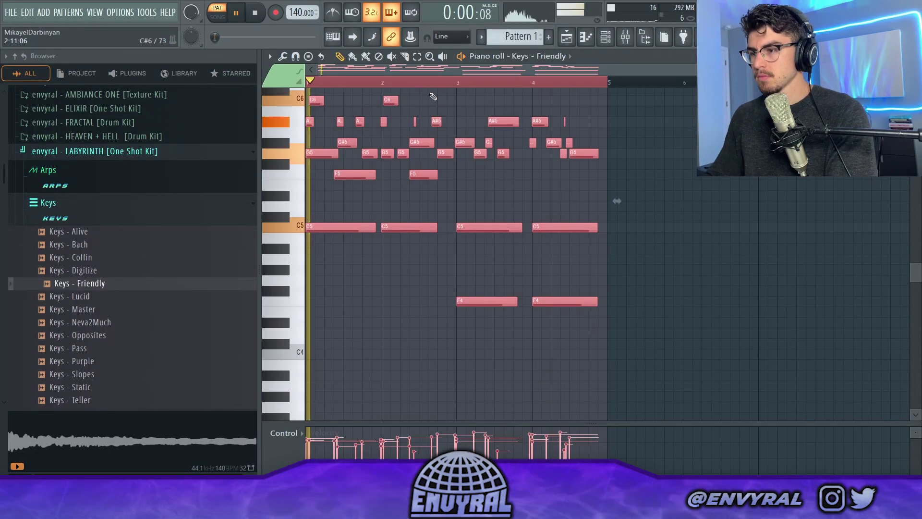
click(626, 37)
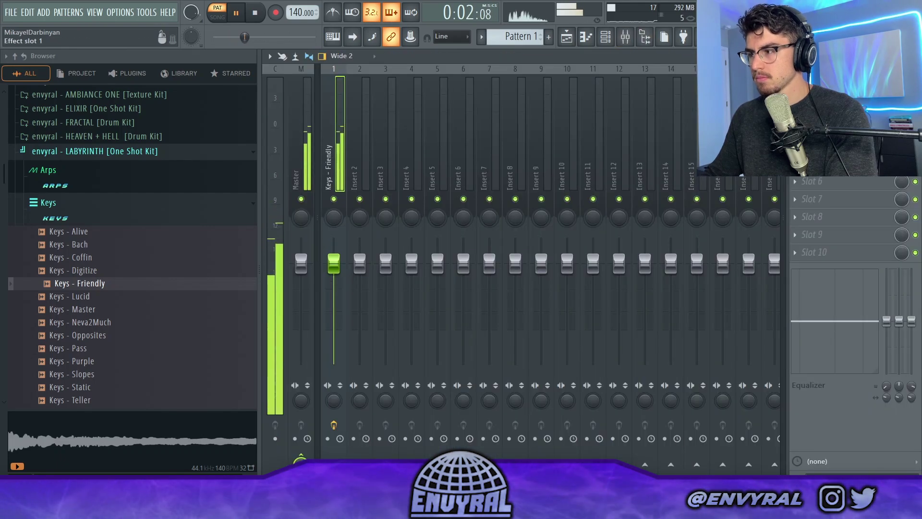
click(836, 92)
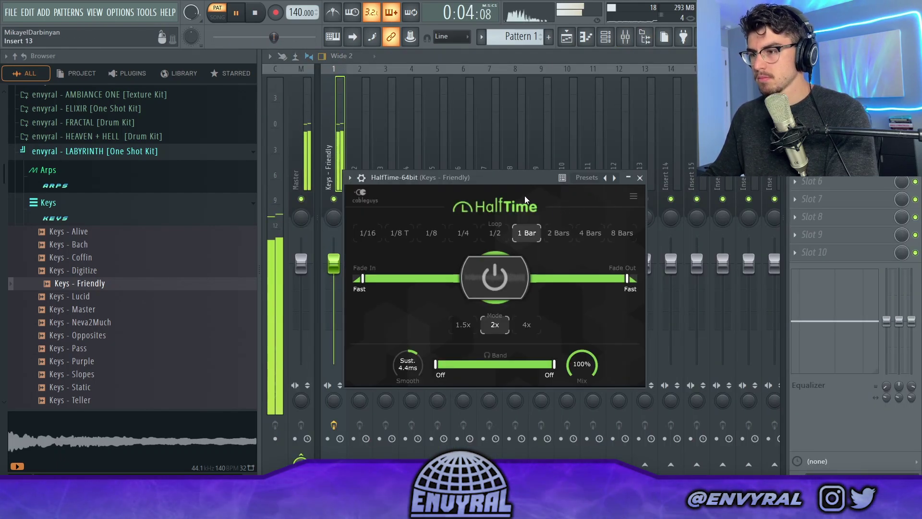
Step: Add Portal to the Keys - Friendly mixer track and open its Envyral - Mirrors preset bank
click(608, 38)
click(460, 83)
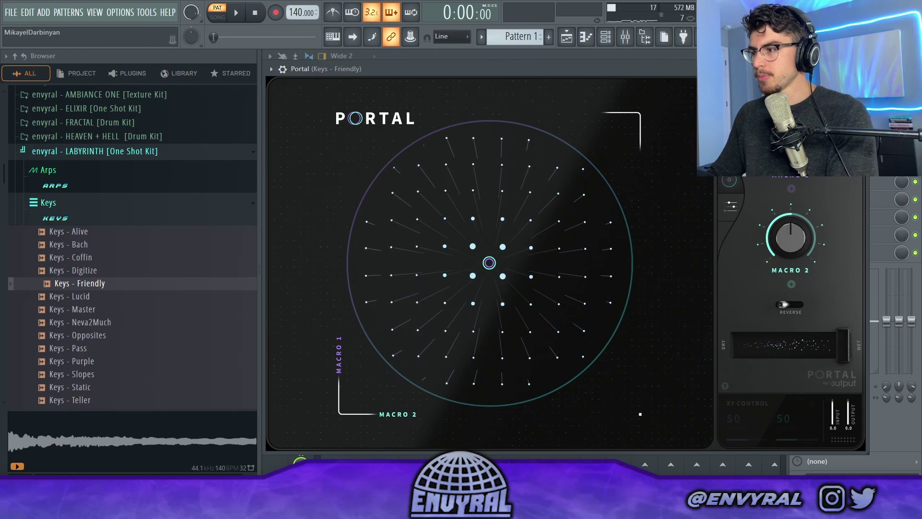
click(790, 96)
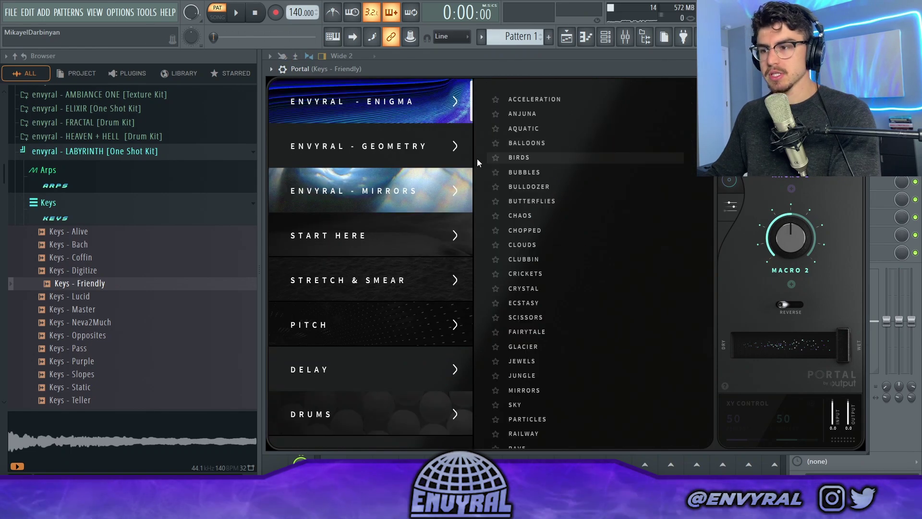
click(403, 191)
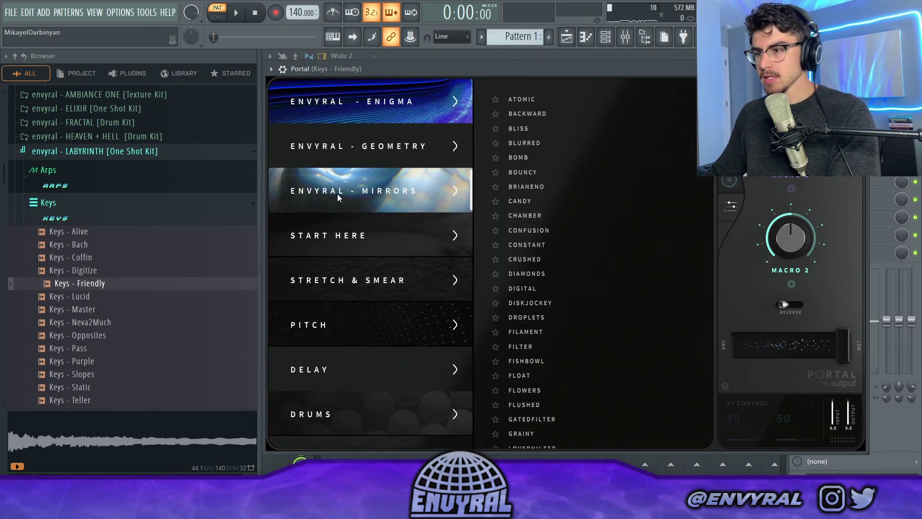
Step: Audition the Phased, Seagull, Spherical and Squidward presets in Portal, and load the Subtle preset
scroll(601, 235, down, 5)
click(541, 310)
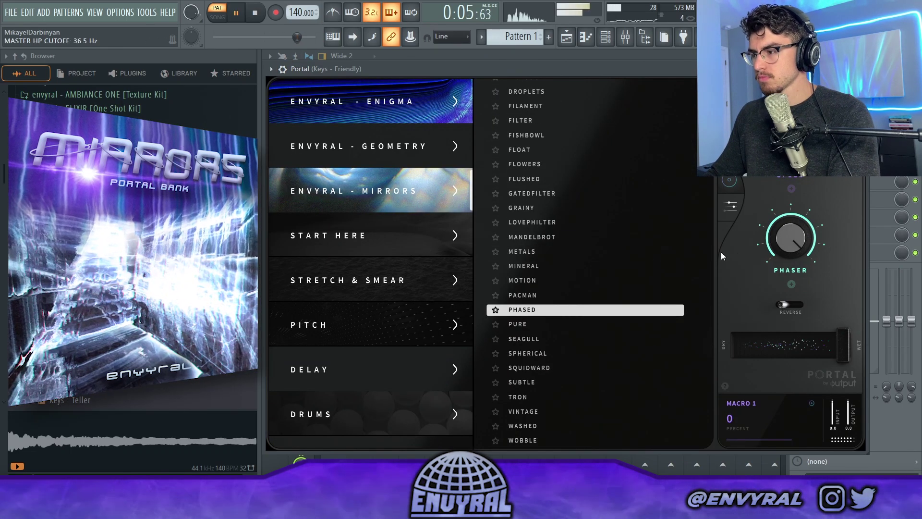
click(527, 340)
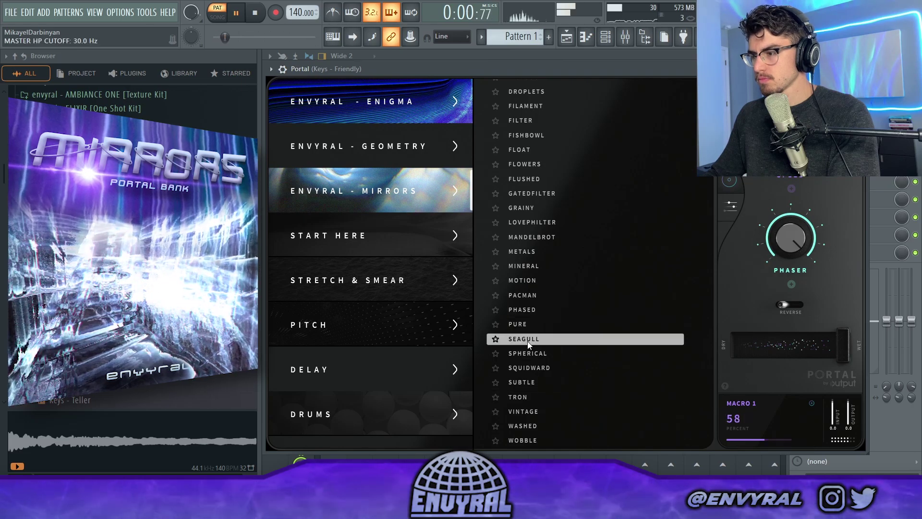
click(541, 355)
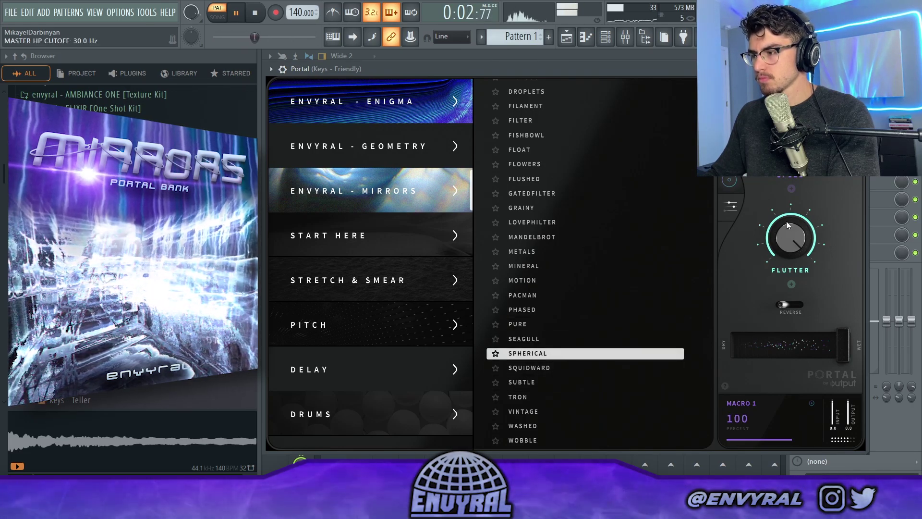
click(562, 370)
click(538, 382)
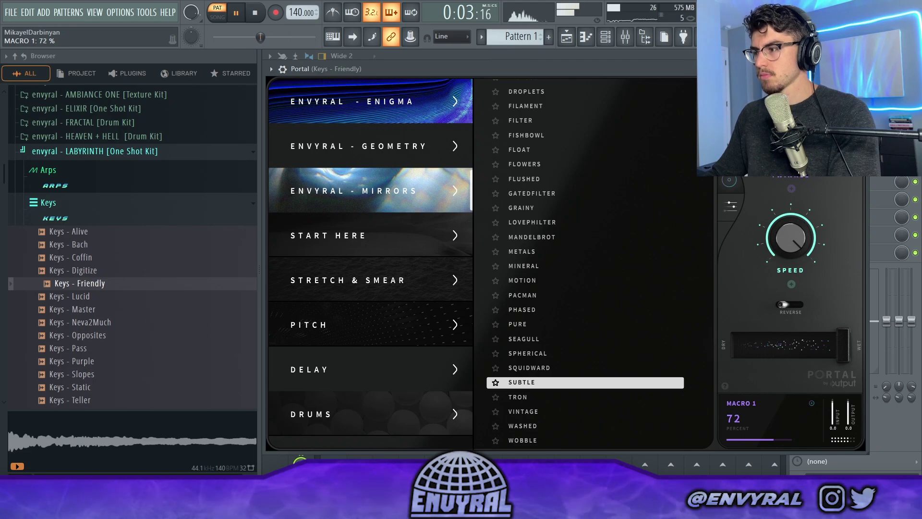
key(Escape)
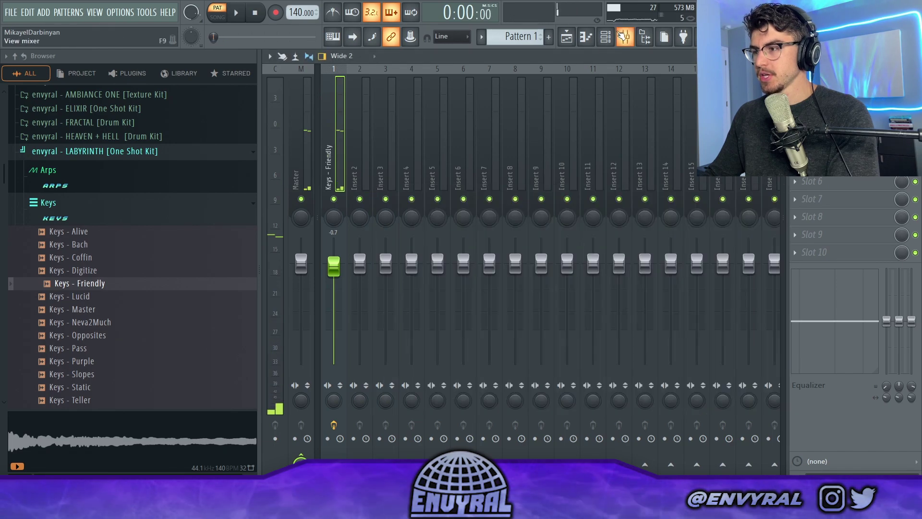
Step: Close the mixer and the Fruity parametric EQ 2 window, and collapse the Keys sample folder
click(623, 37)
click(69, 214)
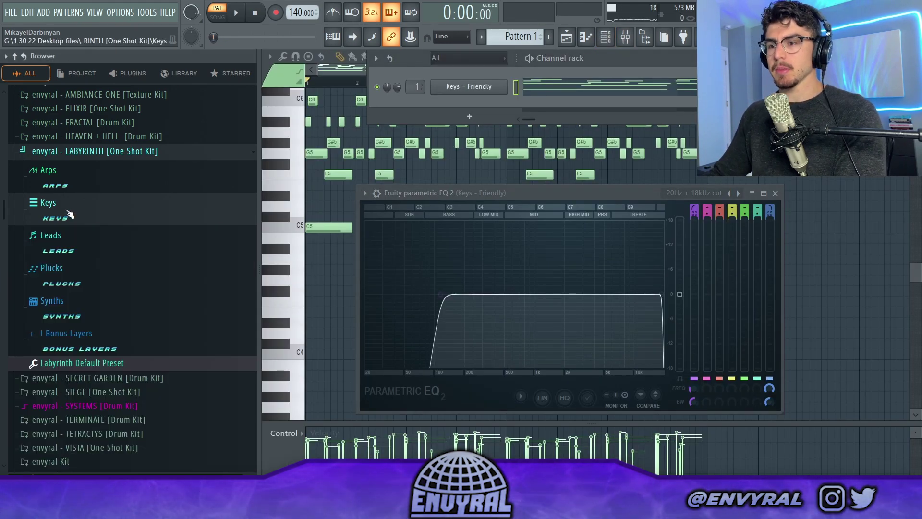
click(776, 193)
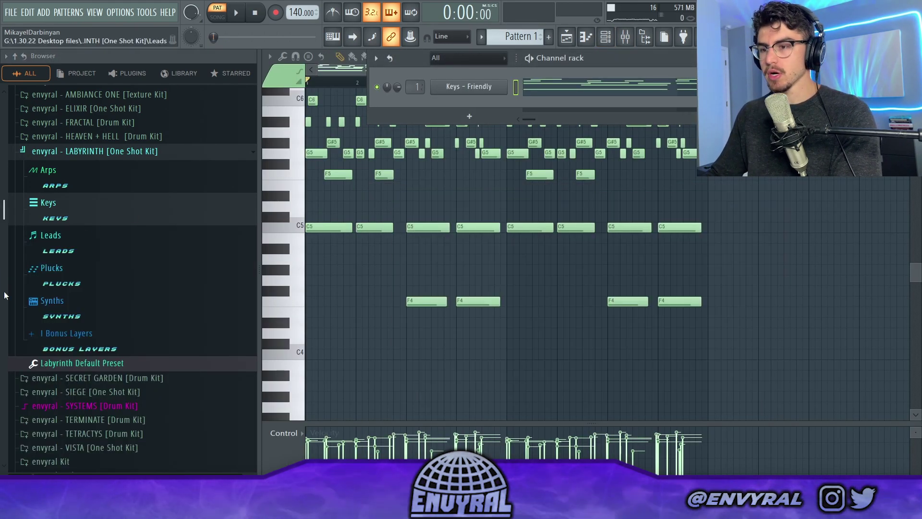
Step: Audition the Saint, Silver, Surprise and Talk samples in the kit's Leads folder
click(49, 235)
click(72, 329)
click(95, 345)
click(94, 358)
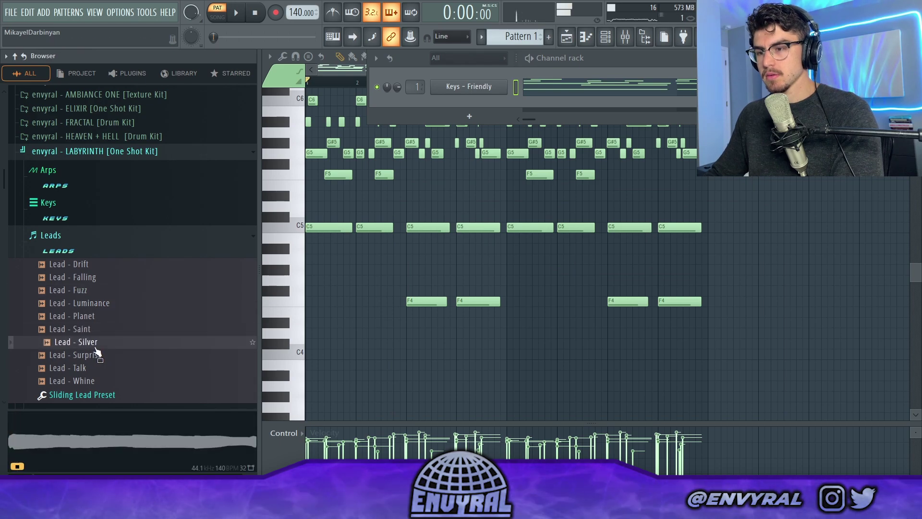
click(85, 371)
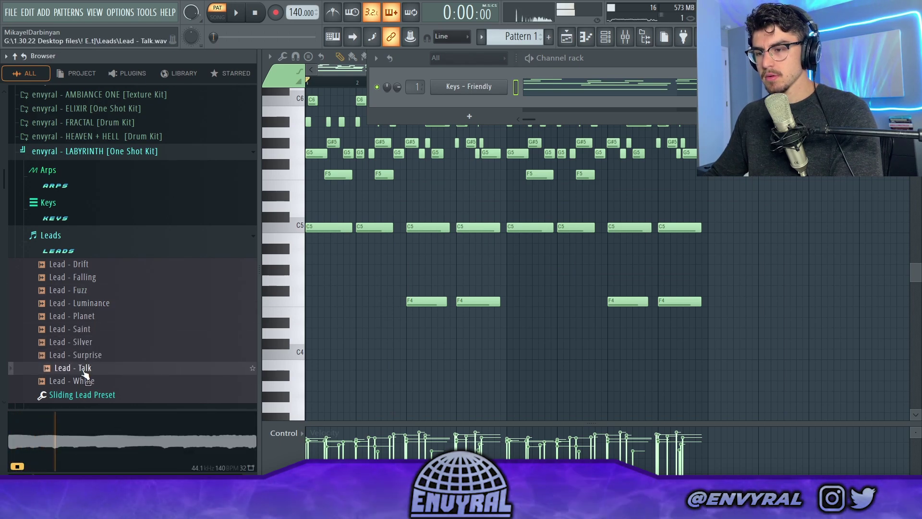
Step: Add Lead - Talk as a new channel below Keys - Friendly and open its piano roll
drag(81, 394, 73, 256)
drag(462, 117, 457, 108)
click(65, 216)
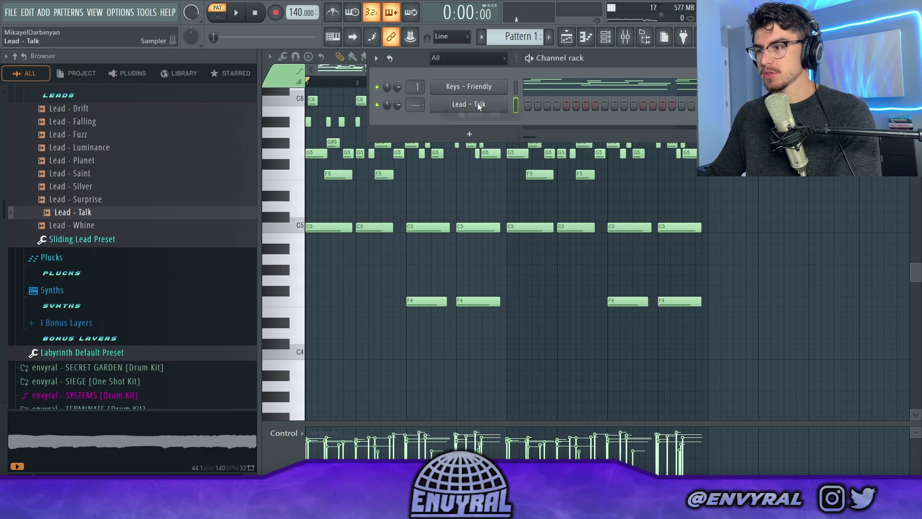
right_click(504, 103)
click(564, 100)
Step: Turn on the metronome and record a four-bar Lead - Talk melody over the keys pattern
key(space)
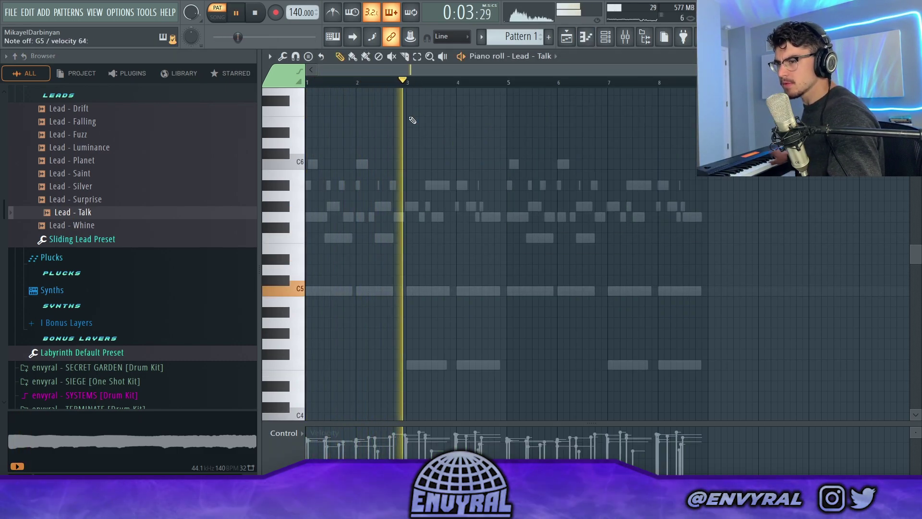
click(331, 12)
key(r)
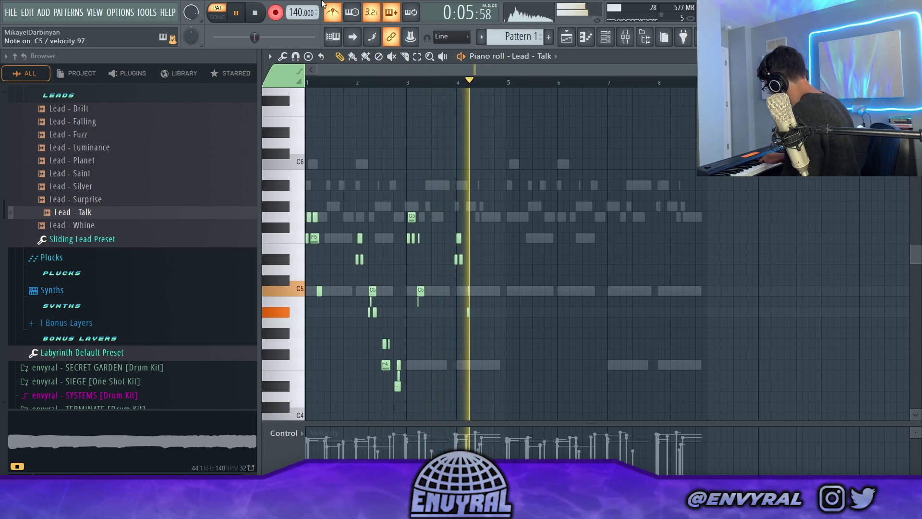
click(255, 12)
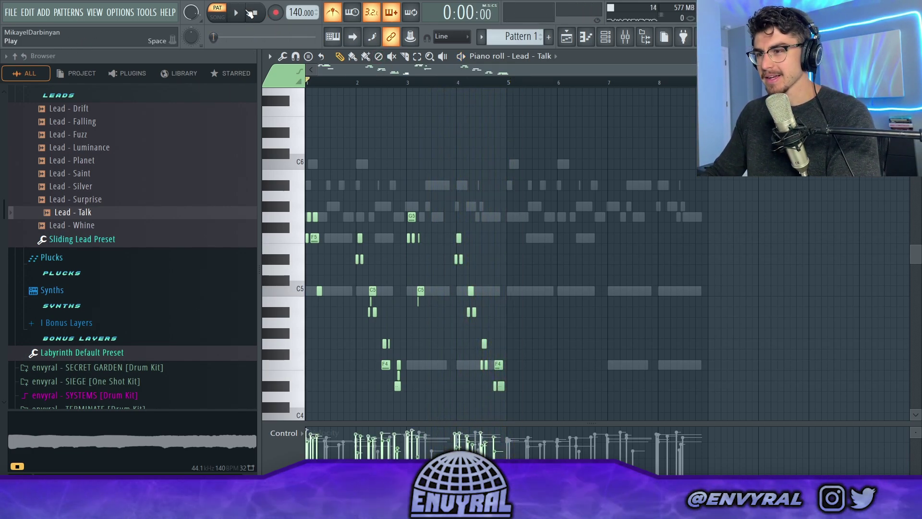
Step: Play back the recorded Lead - Talk melody together with the keys and check its notes
key(space)
scroll(336, 83, up, 3)
drag(335, 83, 171, 86)
scroll(531, 216, down, 3)
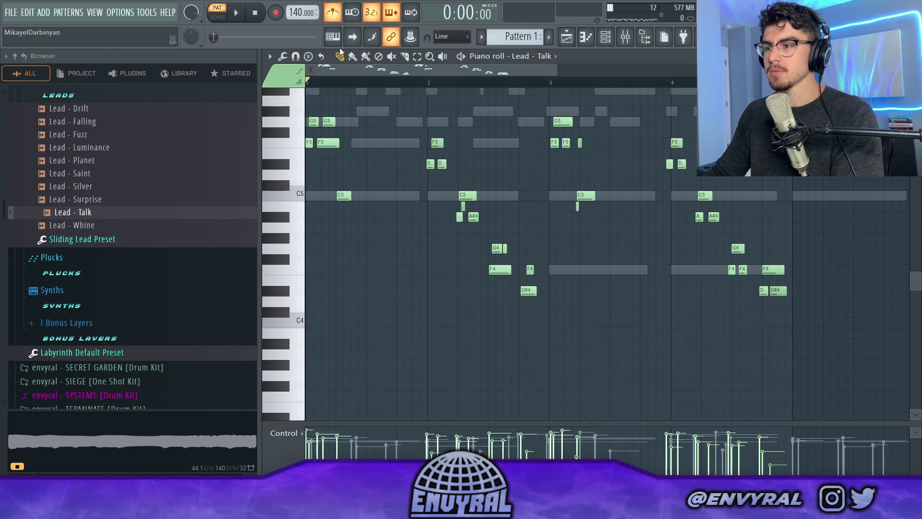
key(space)
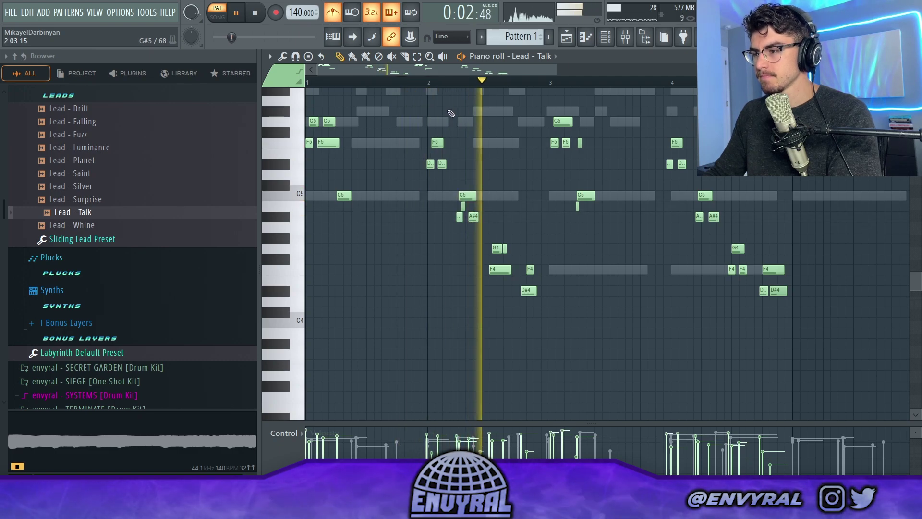
Step: Finish checking the lead melody, route the channel to mixer track 2 and load Portal on that track
key(space)
key(space)
scroll(483, 73, up, 3)
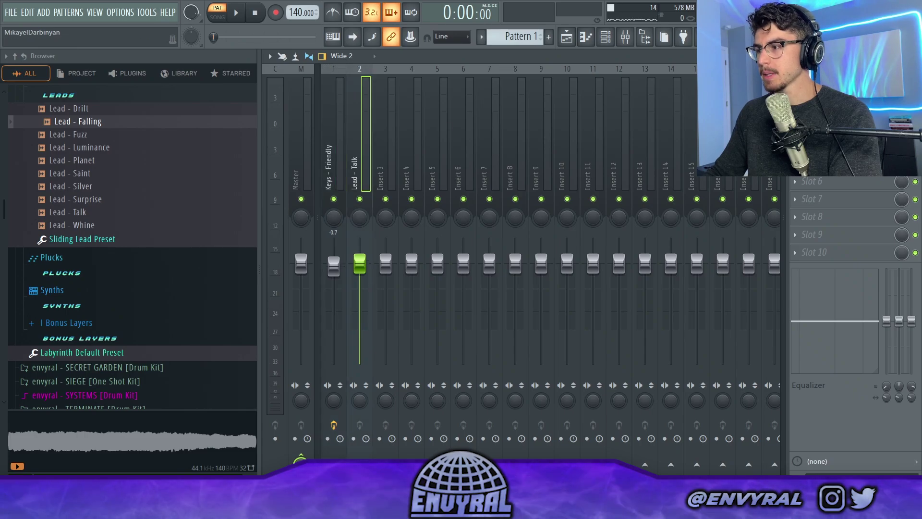
click(795, 93)
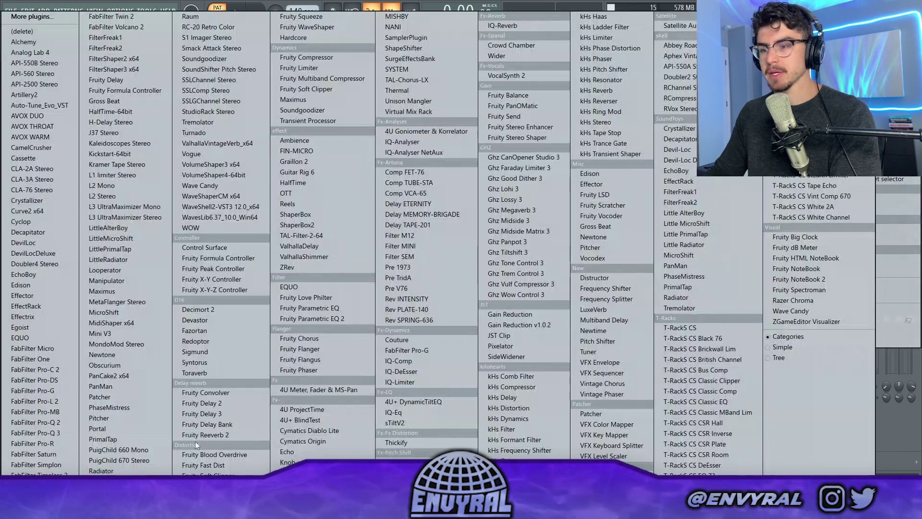
click(123, 428)
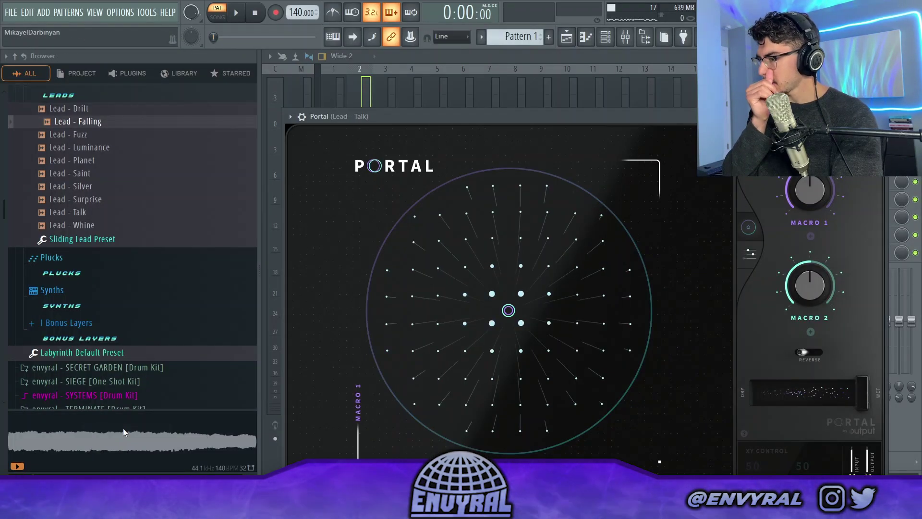
Step: Try the Bliss, Backward and Atomic presets in Portal on the lead track during playback
click(809, 145)
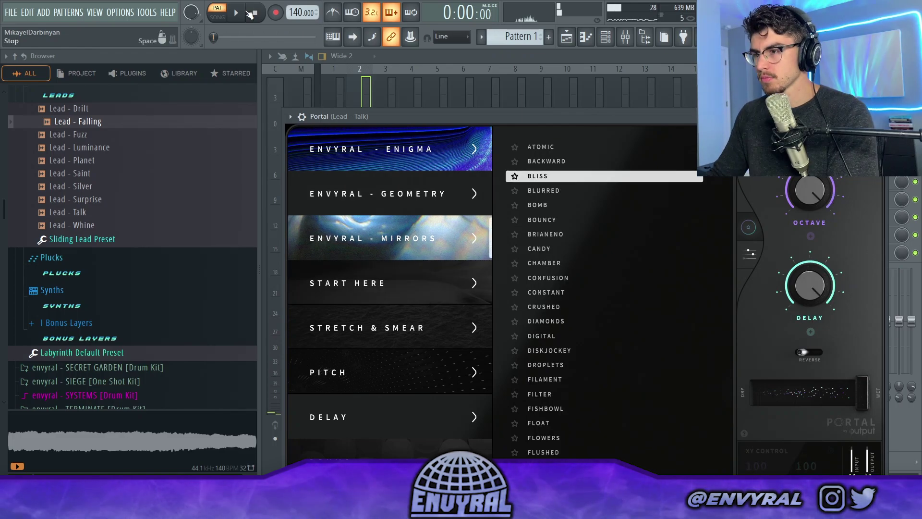
key(space)
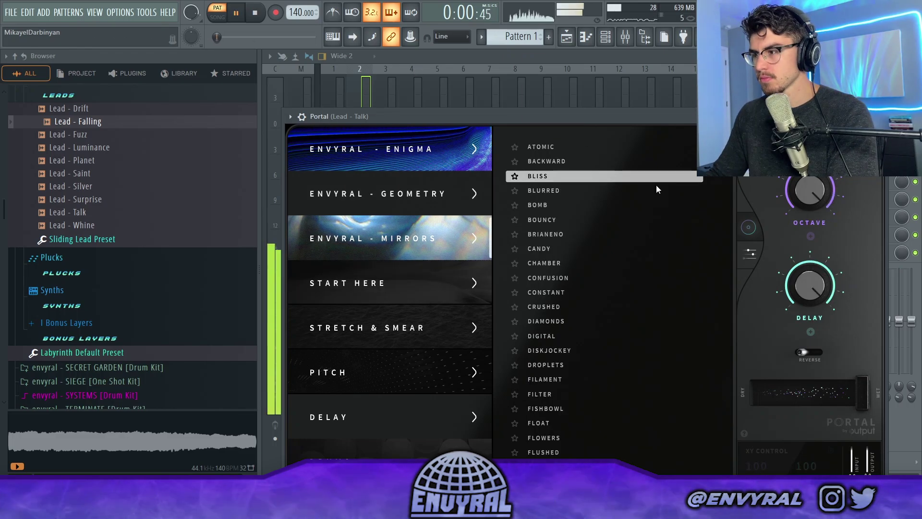
click(576, 164)
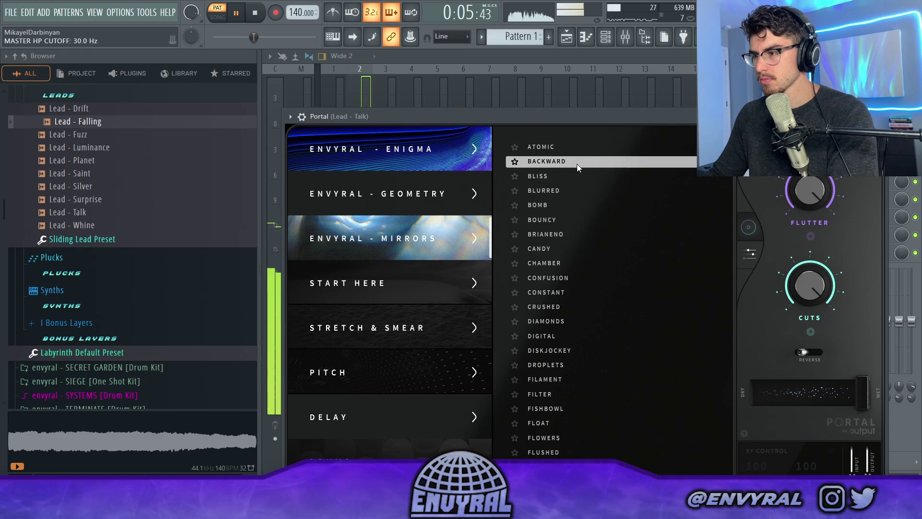
click(551, 149)
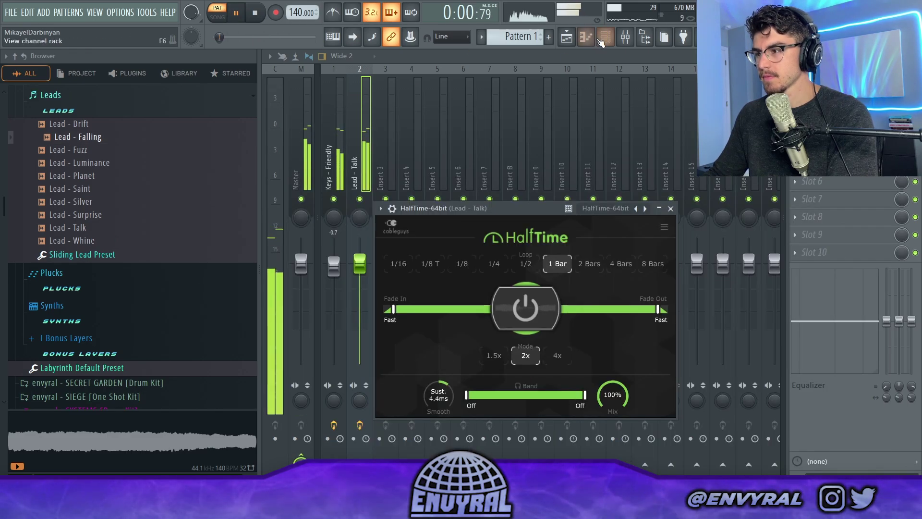
Step: Transpose all Lead - Falling notes up one octave in the piano roll
click(600, 42)
click(590, 113)
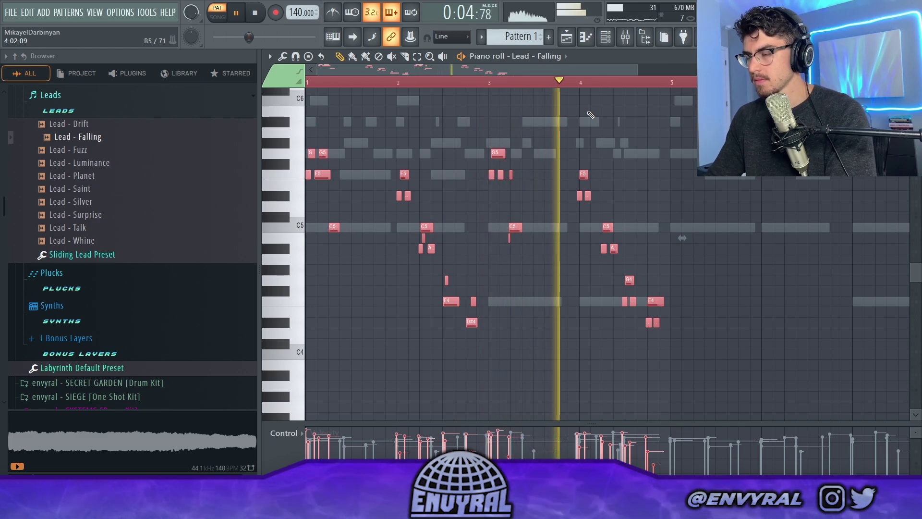
key(ctrl+Up)
key(ctrl+d)
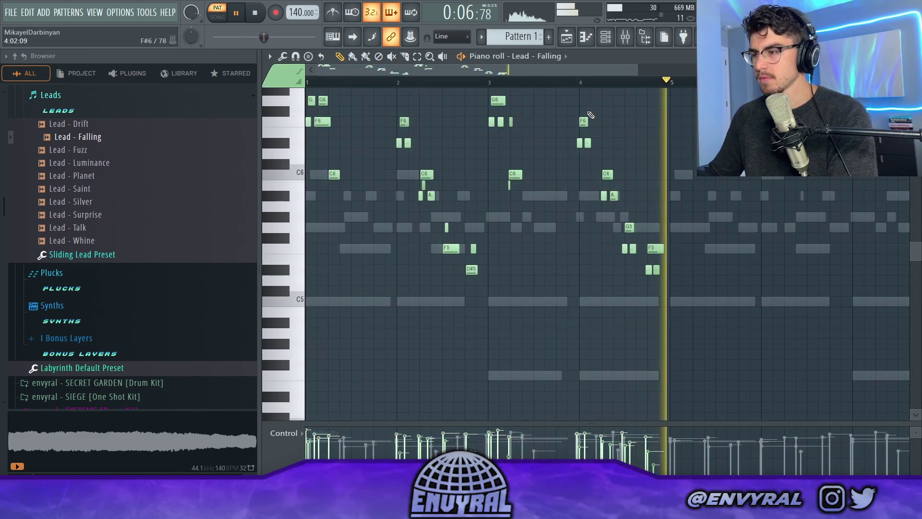
Step: Replace the lead channel's sample with Lead - Luminance and transpose all its notes down one octave
click(606, 40)
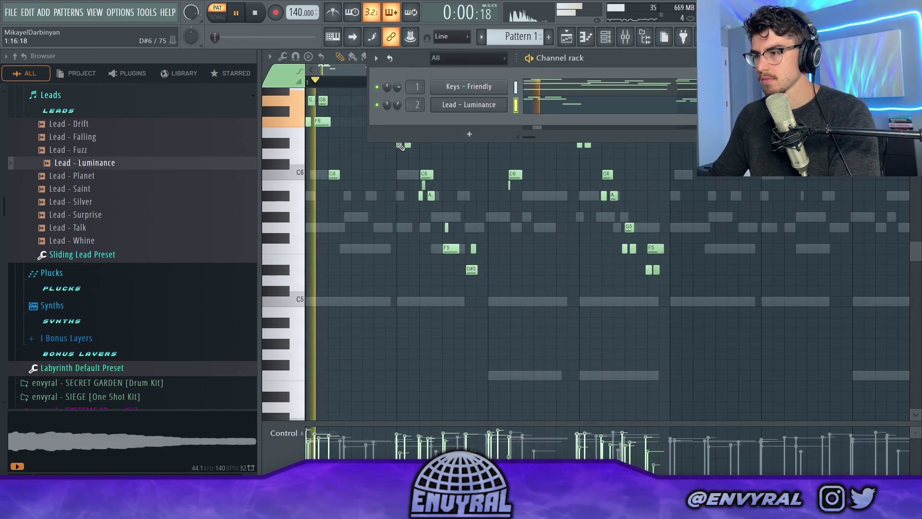
click(363, 74)
key(ctrl+a)
key(ctrl+Down)
key(ctrl+d)
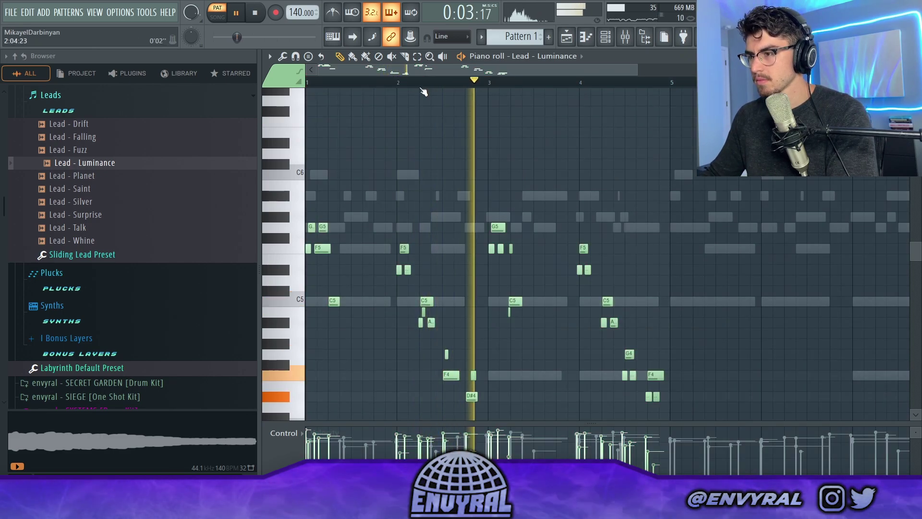
Step: Play back the pattern to check the Lead - Luminance melody against the keys
scroll(435, 116, down, 2)
scroll(540, 106, down, 2)
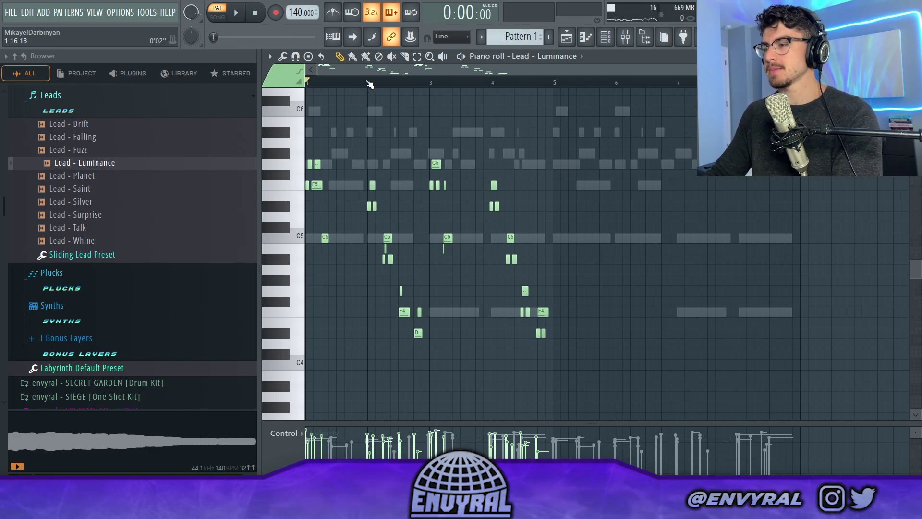
click(239, 14)
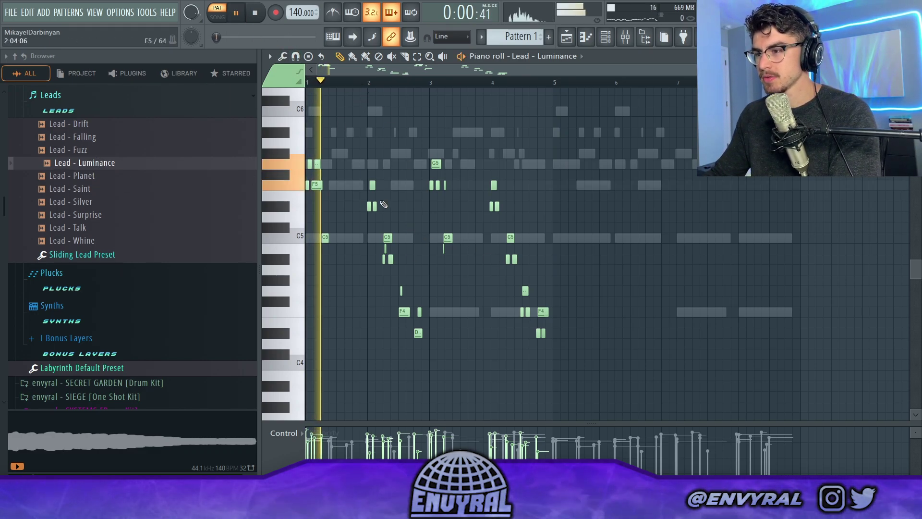
Step: Audition samples in the kit's Arps folder and add Arp - Foodivated as a new channel below Lead - Luminance
click(626, 38)
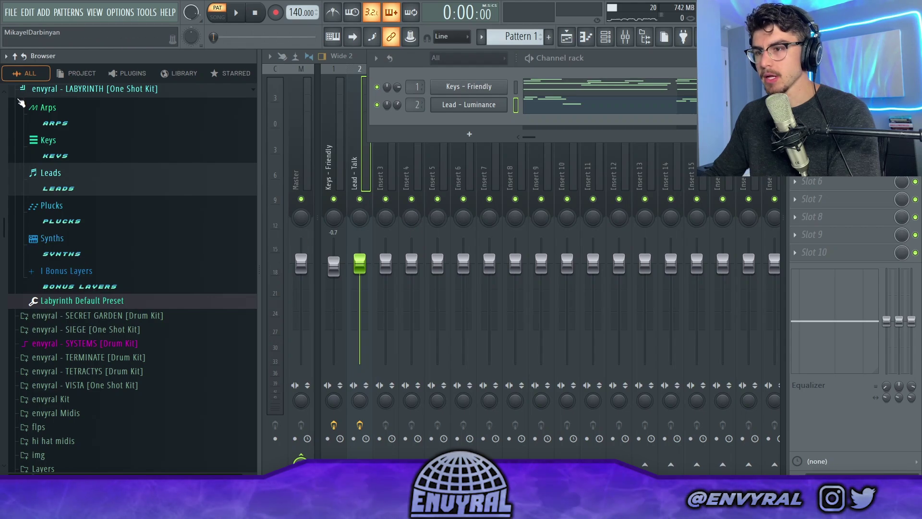
click(21, 103)
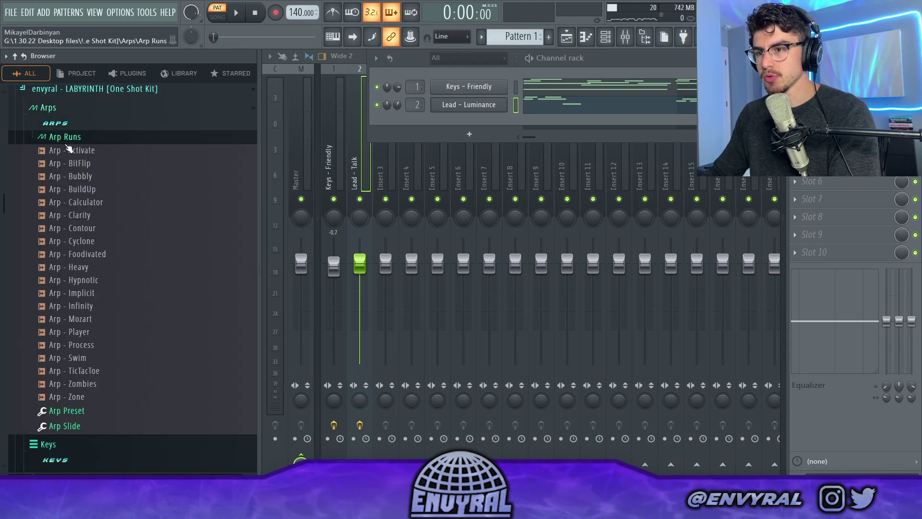
click(102, 260)
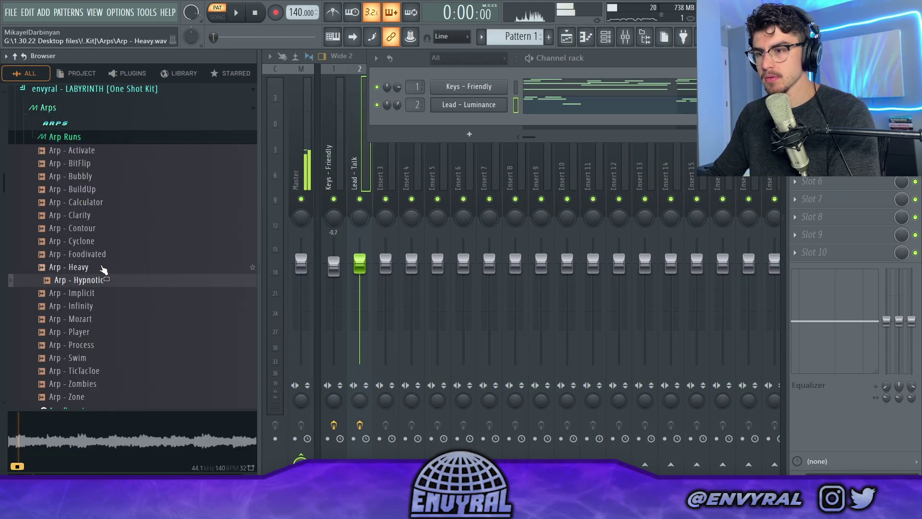
drag(322, 169, 159, 262)
scroll(101, 263, down, 4)
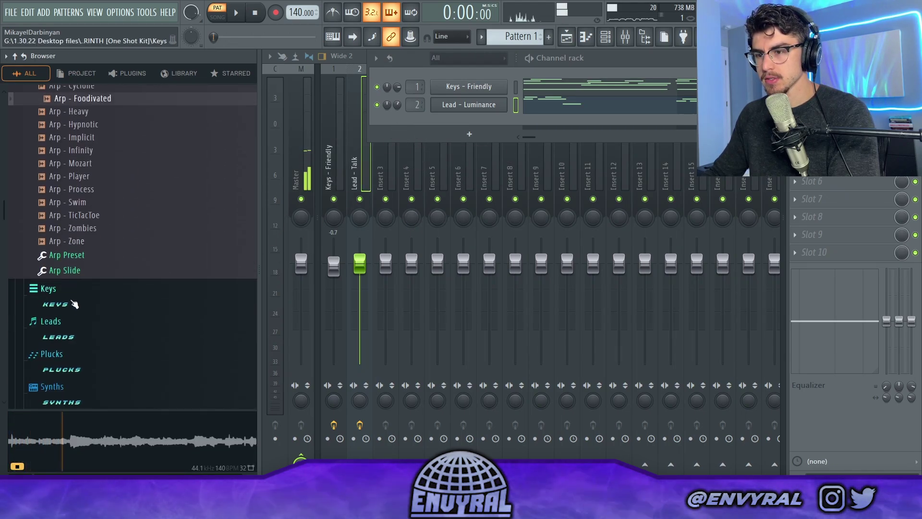
drag(78, 259, 500, 153)
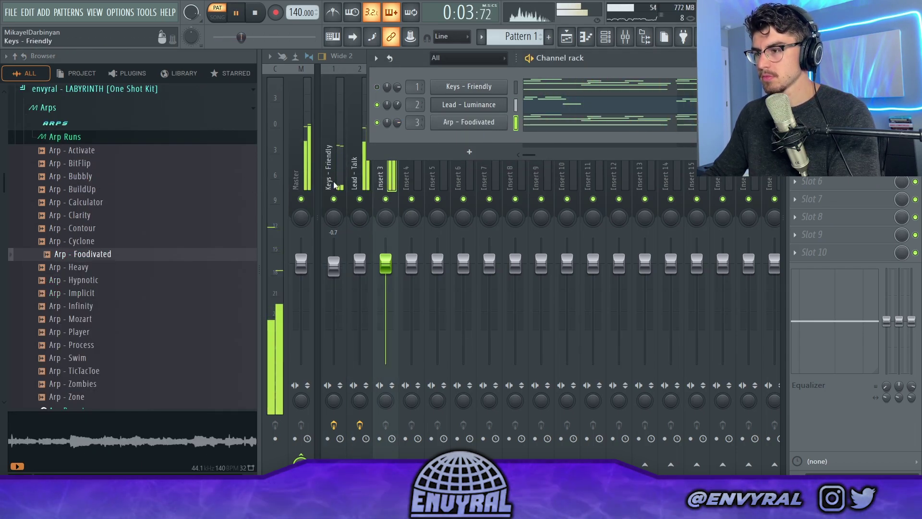
Step: Replace the arp channel's sample with Arp - Activate and play back the pattern
click(375, 173)
key(space)
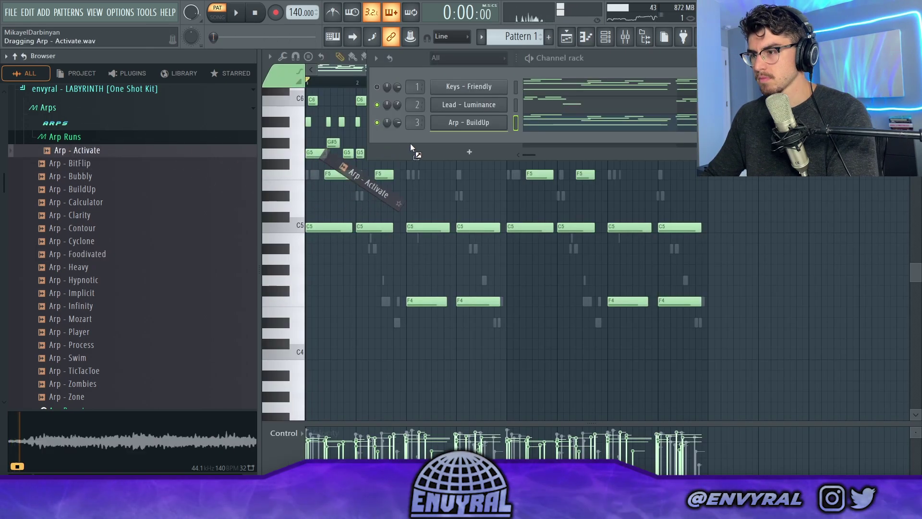
drag(410, 143, 492, 126)
key(space)
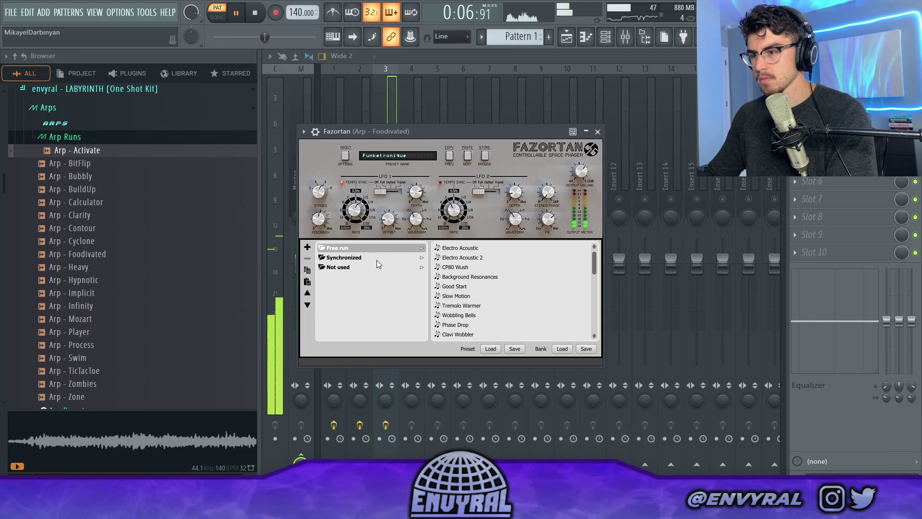
Step: Load Fazortan's Synchronized preset Petrol on the arp track and set the loop length of the lead track's HalfTime to 1/2
click(481, 286)
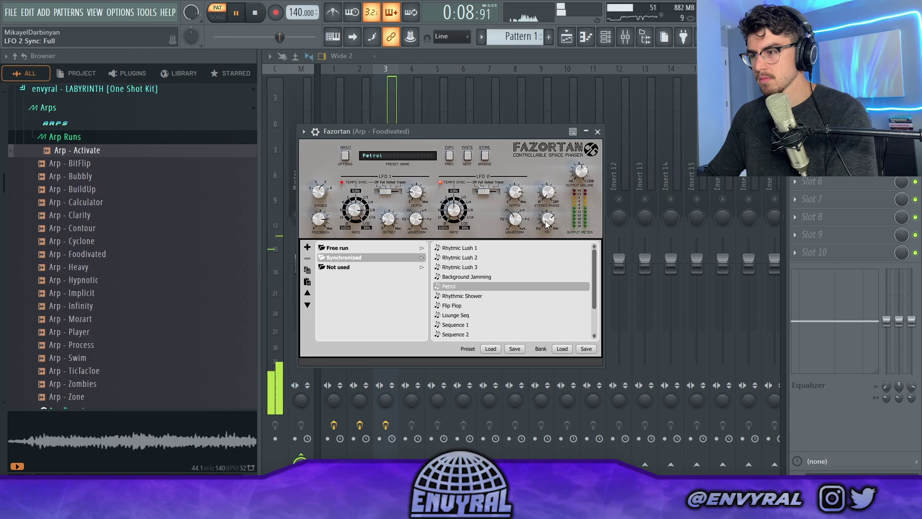
click(392, 112)
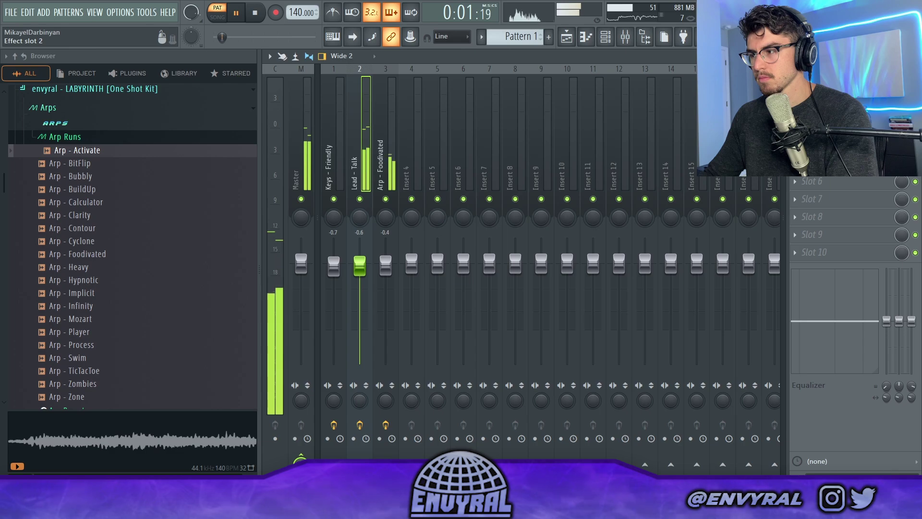
click(826, 110)
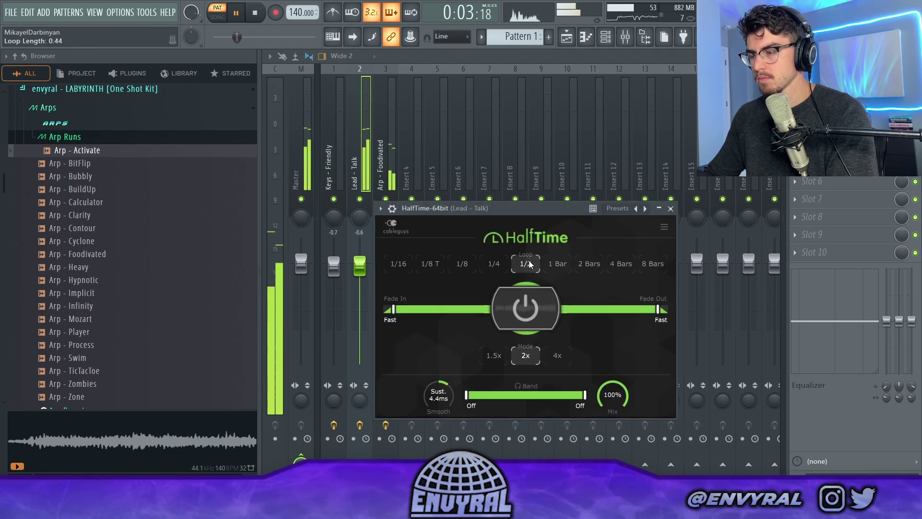
click(359, 158)
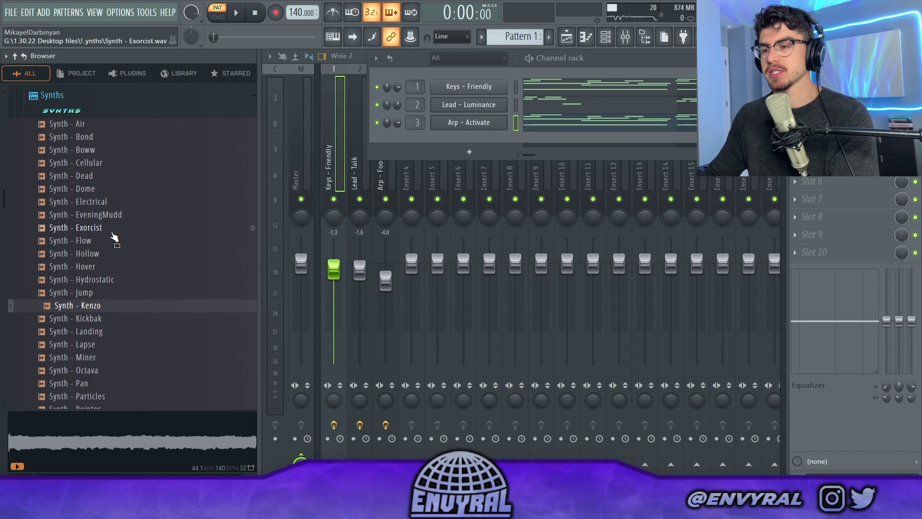
Step: Add Synth - Wok from the kit's Synths folder as a new channel and open its piano roll
scroll(115, 237, down, 4)
scroll(117, 239, down, 4)
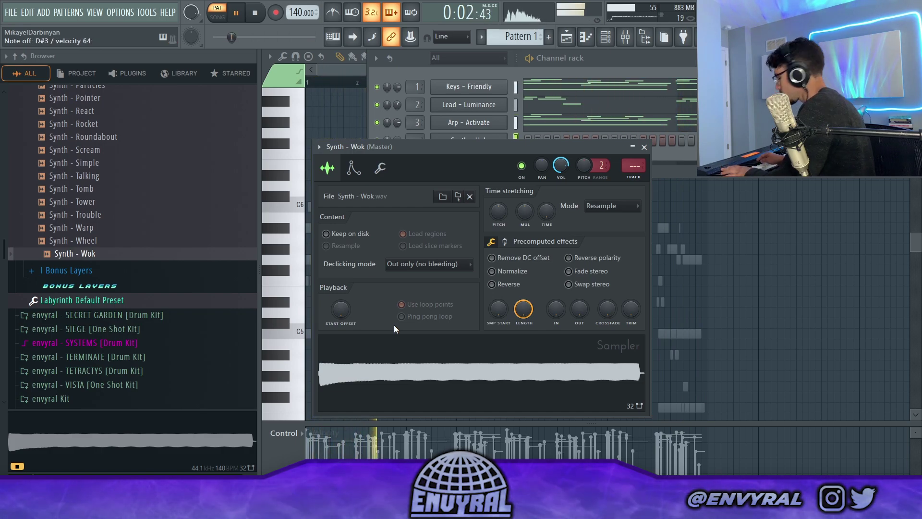
click(517, 139)
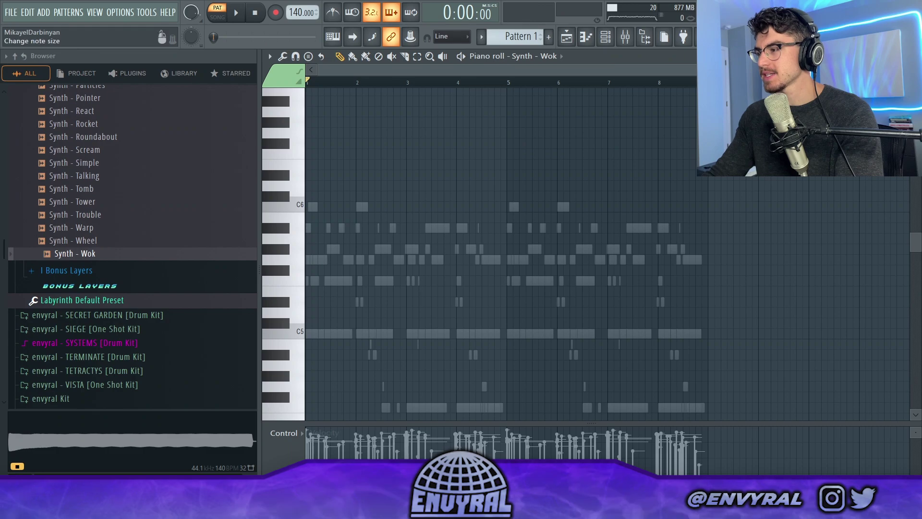
Step: Record a low Synth - Wok melody over the existing pattern
scroll(607, 254, down, 1)
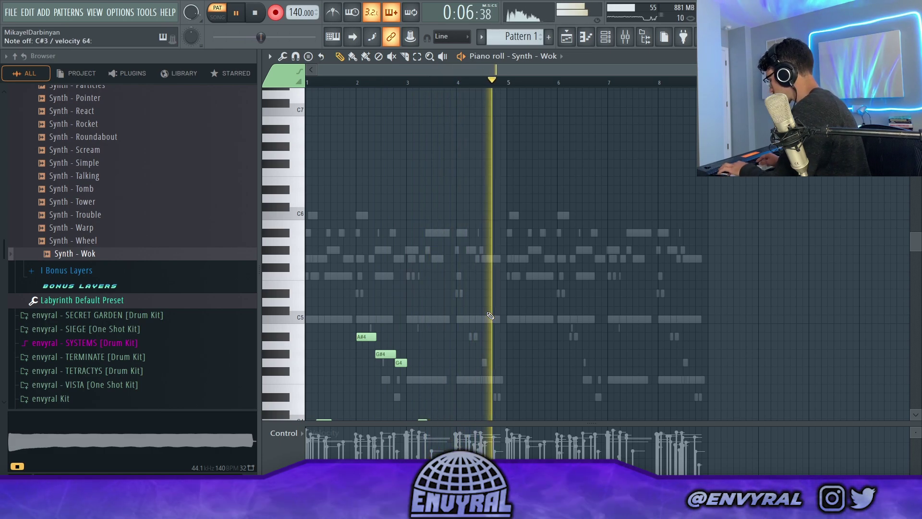
key(space)
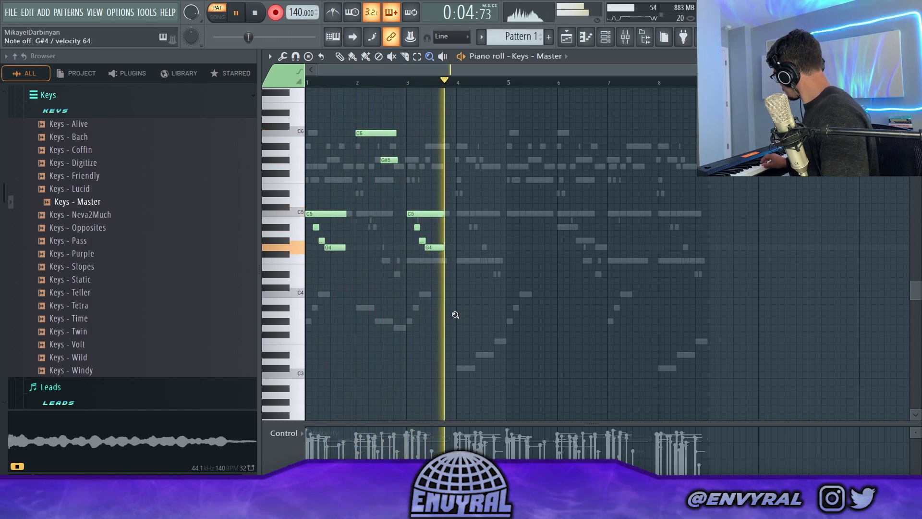
Step: Finish recording the four-bar Keys - Master melody and shorten its overlong notes in bar 2 during playback
key(space)
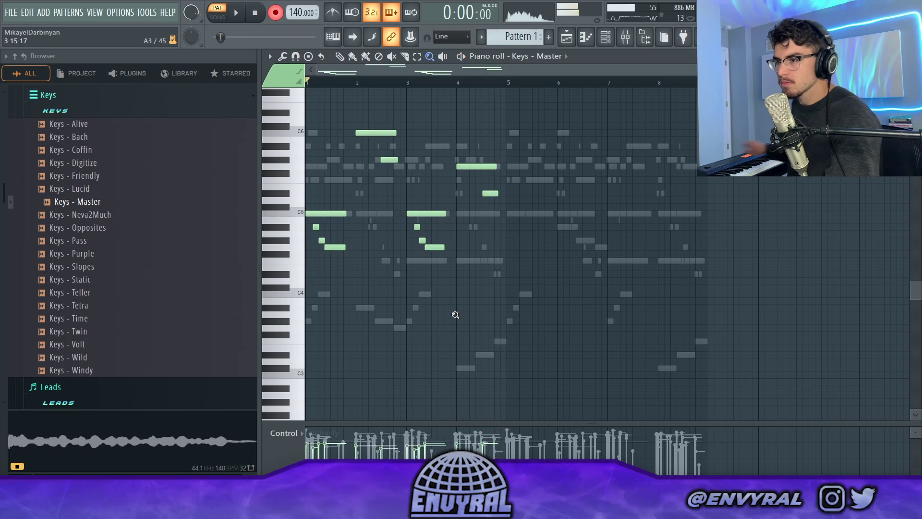
key(space)
scroll(393, 84, up, 3)
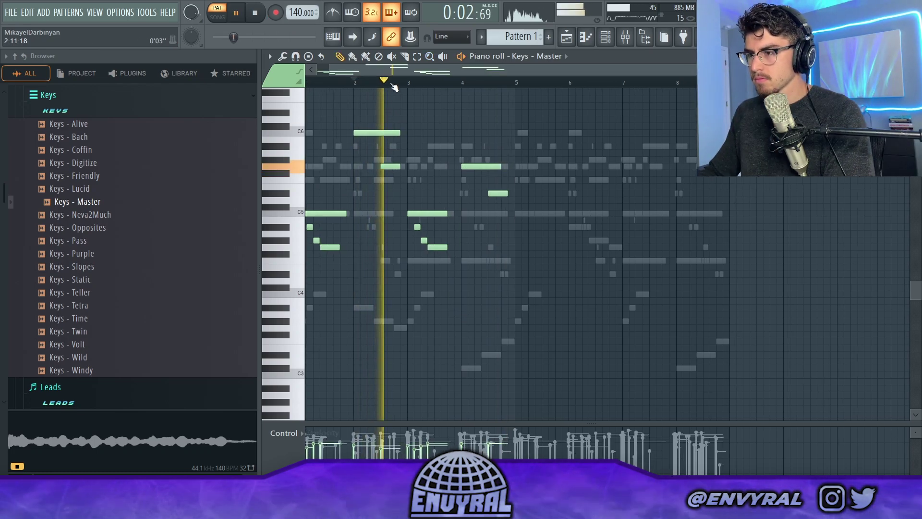
drag(431, 71, 365, 72)
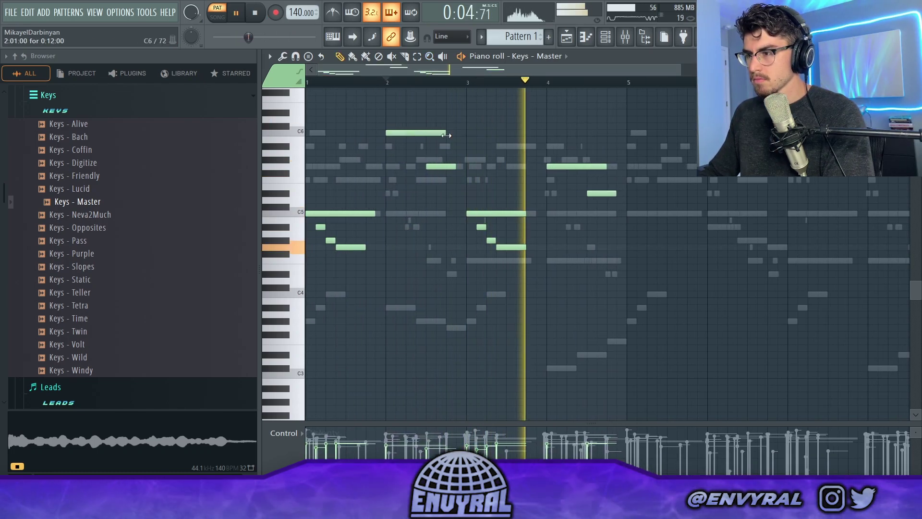
drag(452, 133, 441, 133)
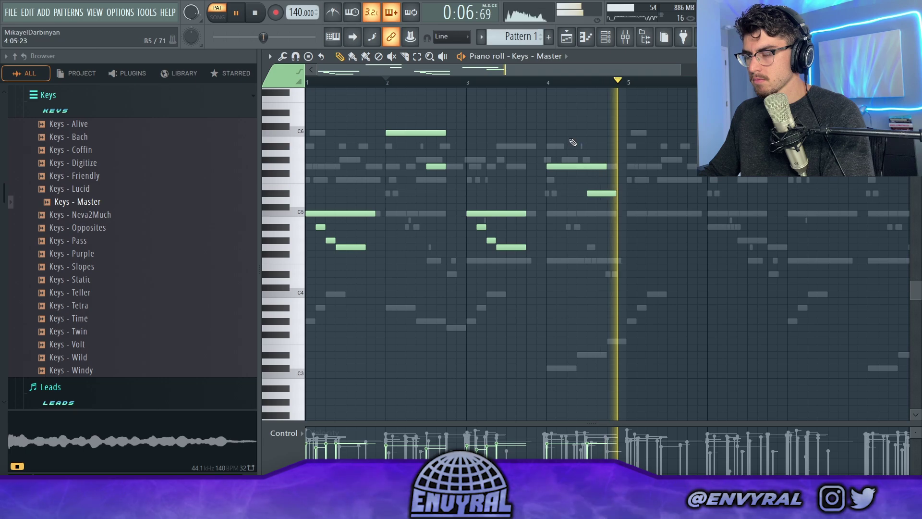
Step: Stop playback and route the Keys - Master channel to mixer track 5
key(space)
key(F9)
click(426, 151)
key(ctrl+l)
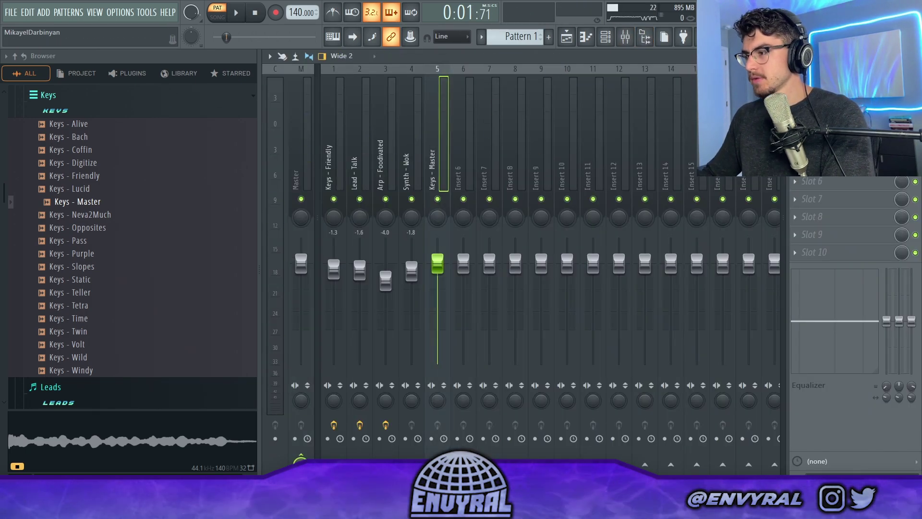
Step: Load HalfTime on the Keys - Master mixer track and play the pattern with the channel's piano roll open
click(795, 92)
click(110, 112)
key(space)
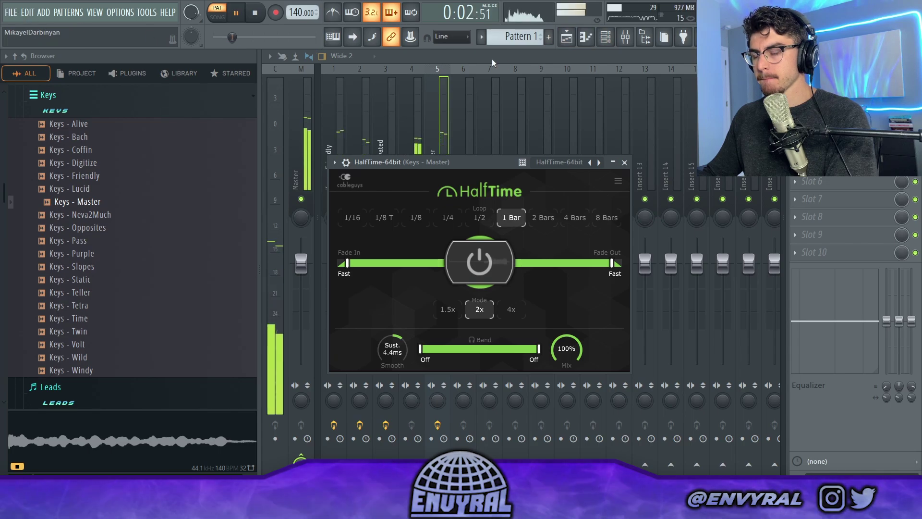
click(606, 37)
click(560, 166)
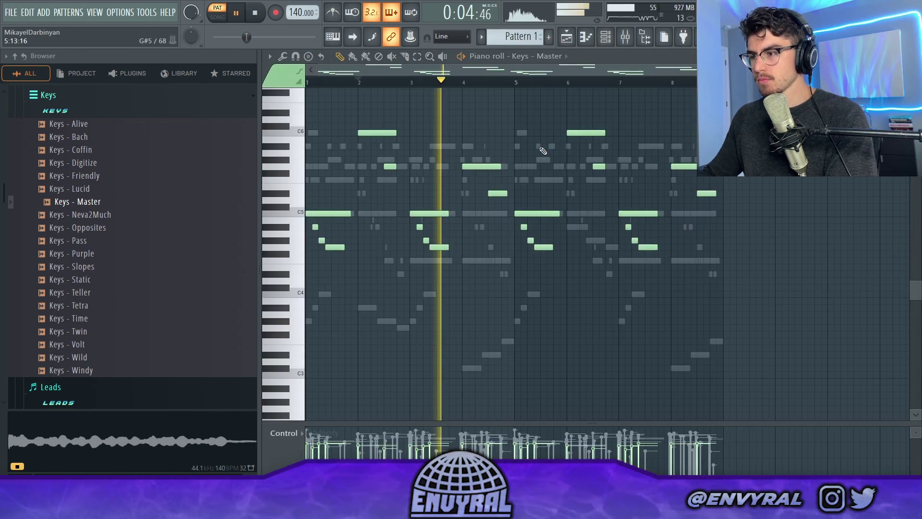
Step: Save the project as Hunch.flp and try the Noisy preset in Portal on the Keys - Master mixer track
click(10, 12)
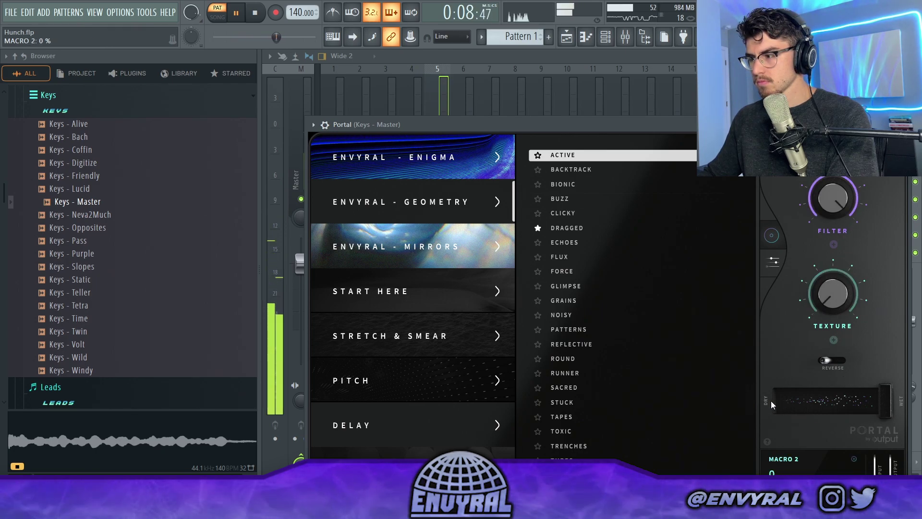
click(600, 318)
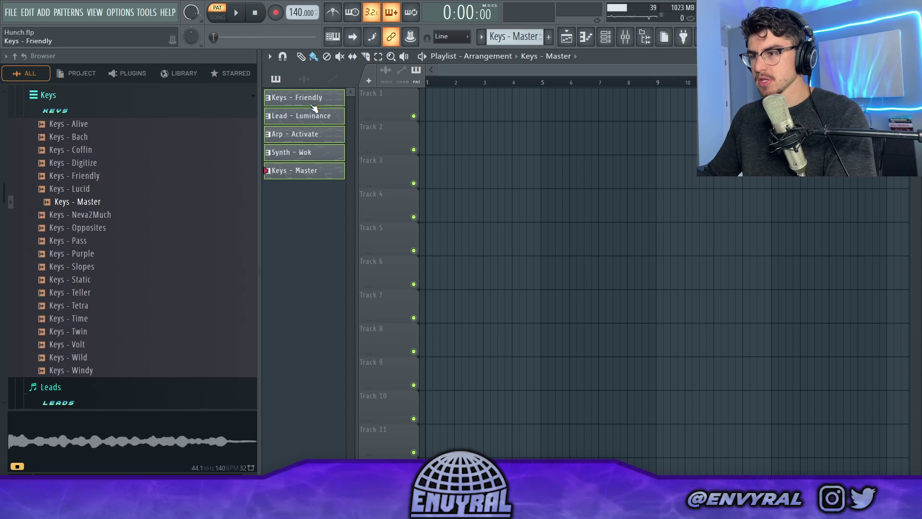
Step: Place the five split melody patterns on playlist tracks 1–5 from bar 1 and duplicate them from bar 9
drag(315, 108, 442, 98)
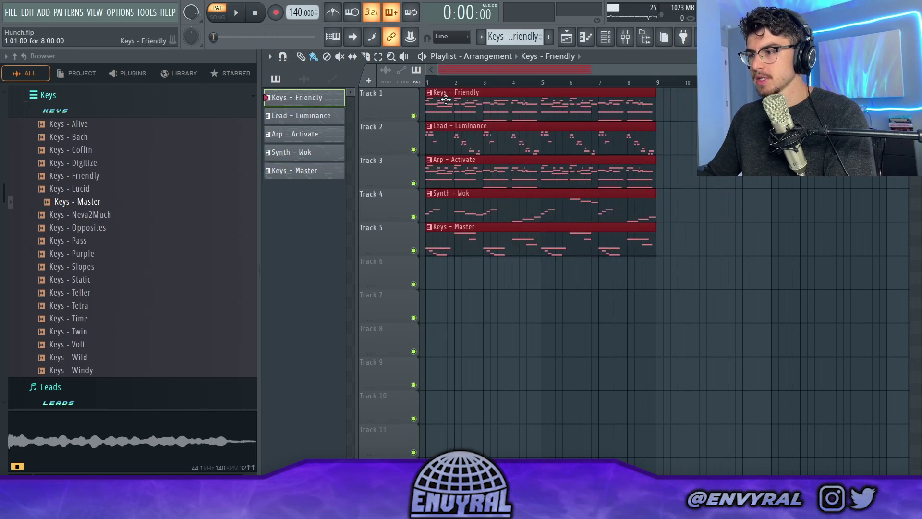
key(ctrl+Return)
scroll(490, 147, down, 4)
scroll(490, 148, up, 4)
key(ctrl+b)
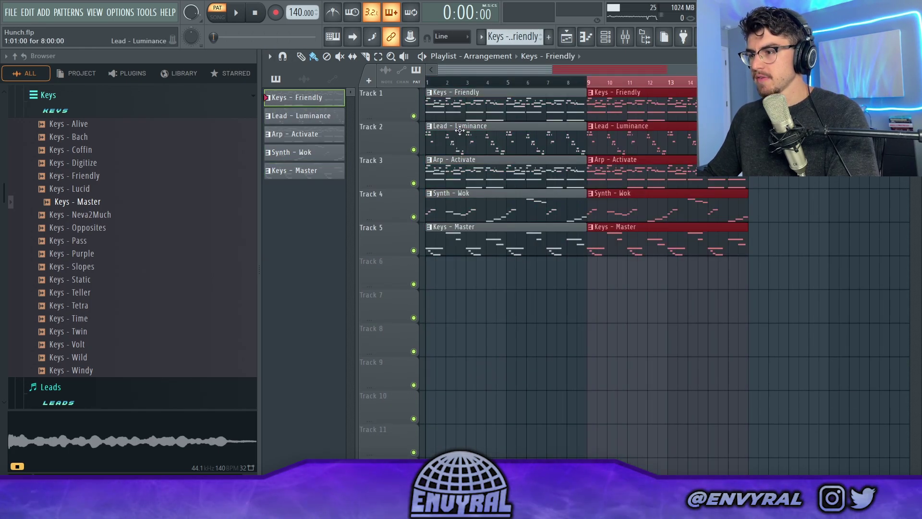
key(ctrl+d)
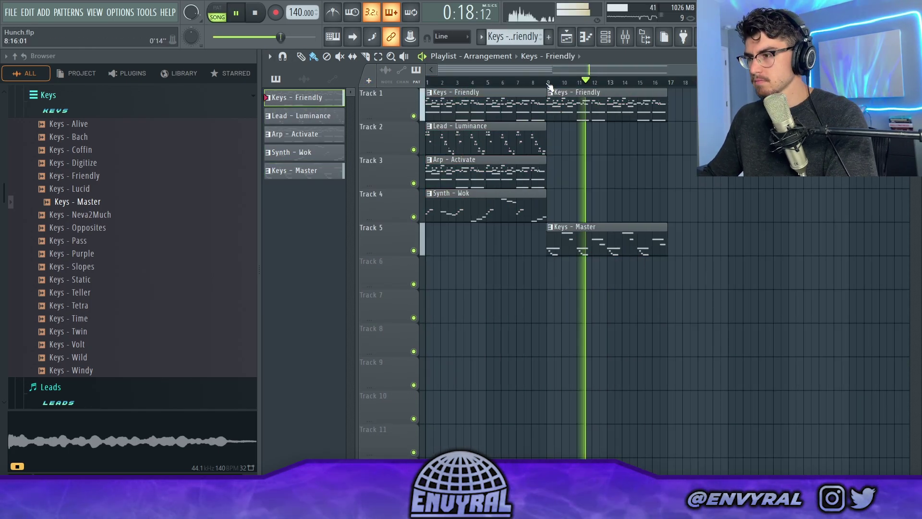
Step: Copy the Synth - Wok clip on track 4 to bar 9 and check the mixer during playback
drag(482, 201, 613, 192)
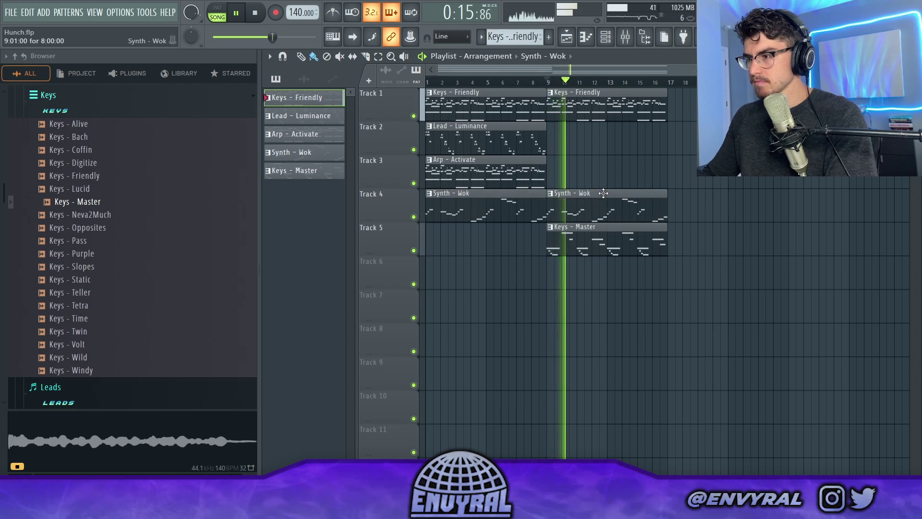
click(625, 38)
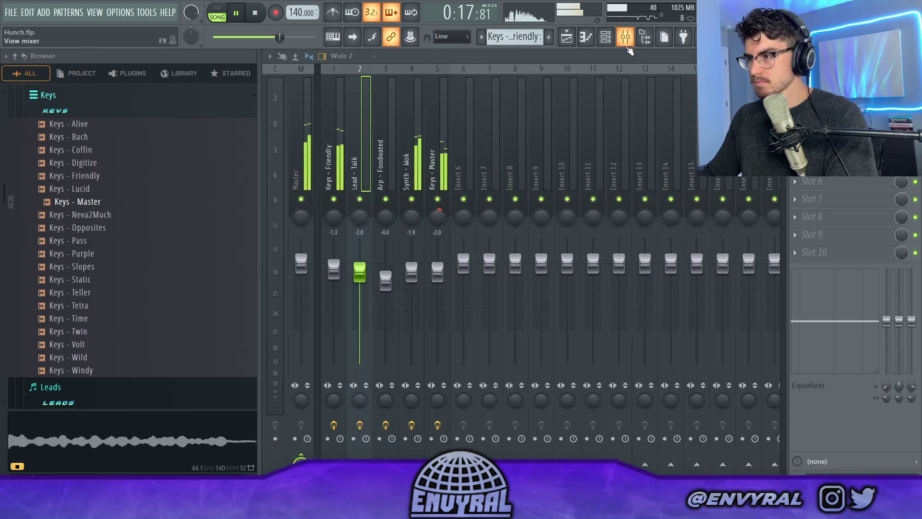
click(419, 151)
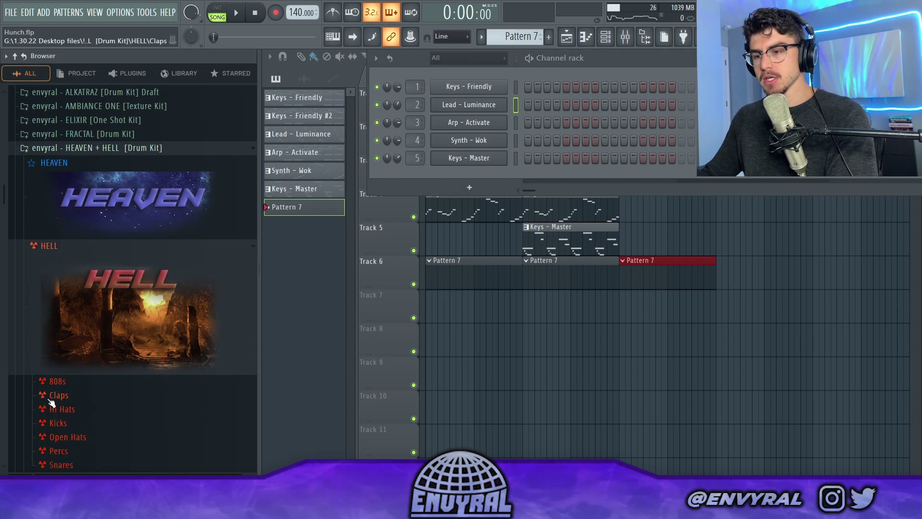
Step: Add Clap - Classic from the HELL kit to Pattern 7 and place C5 claps on beat 3 of bars 1–4
click(52, 406)
click(85, 310)
drag(84, 310, 388, 218)
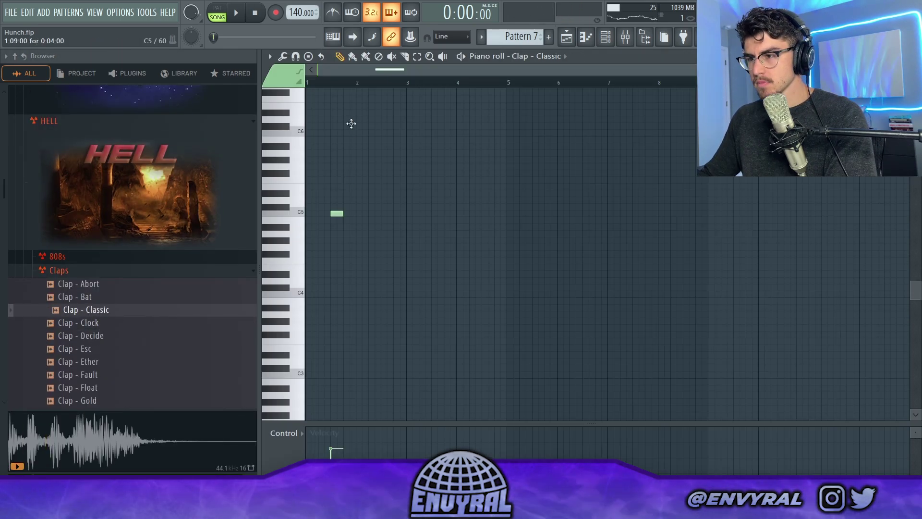
key(space)
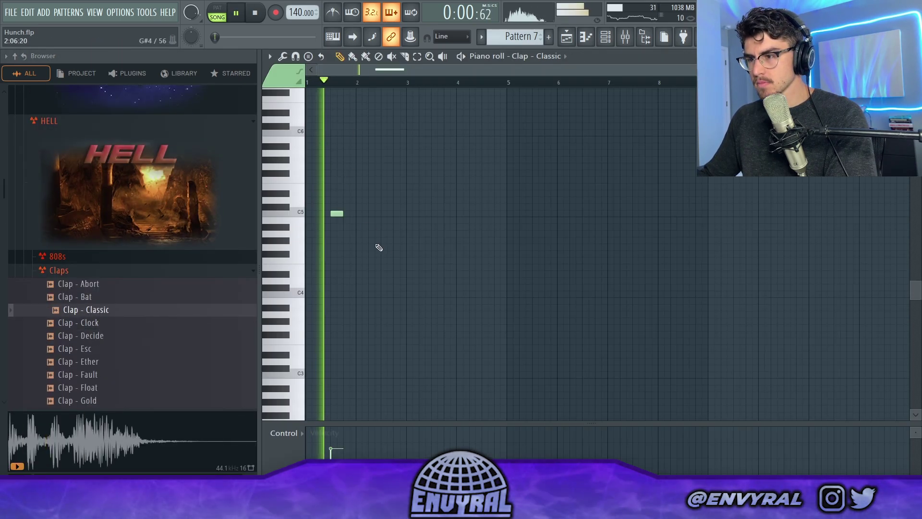
click(385, 213)
click(437, 214)
click(488, 214)
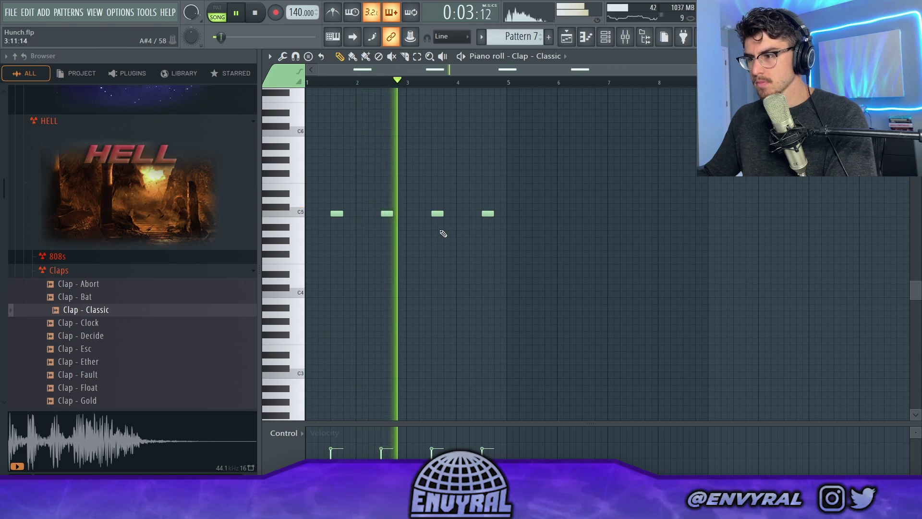
Step: Copy the four claps into bars 5–8 and add extra C5 hits around them in bars 1, 3 and 4
key(ctrl+a)
shift+drag(337, 214, 534, 217)
key(ctrl+d)
scroll(451, 74, up, 2)
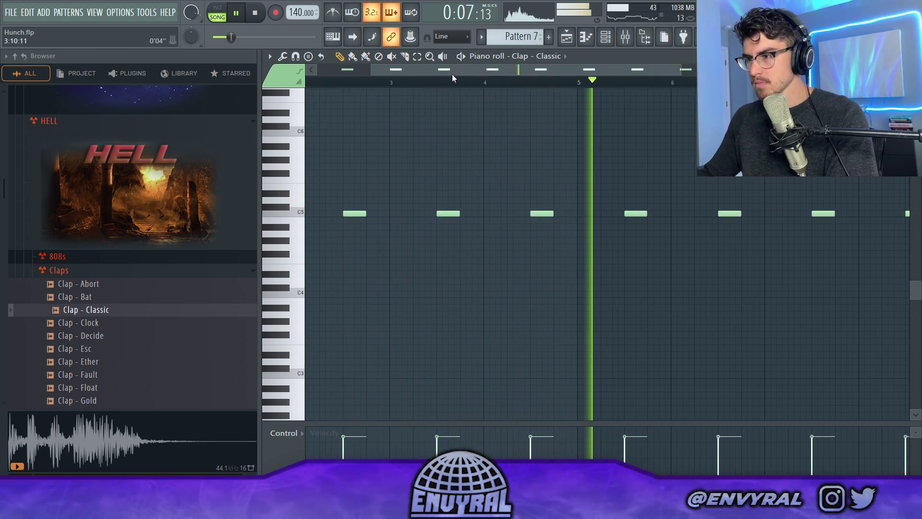
click(629, 39)
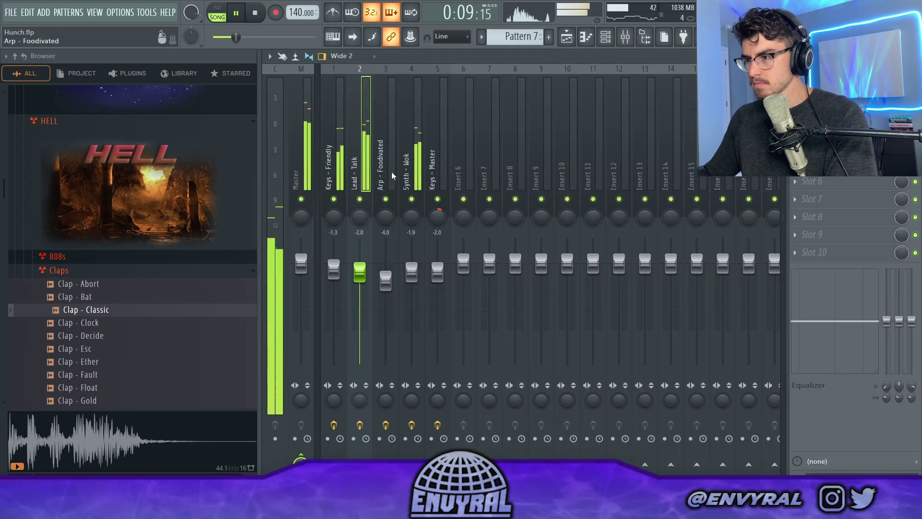
click(567, 38)
key(F7)
key(space)
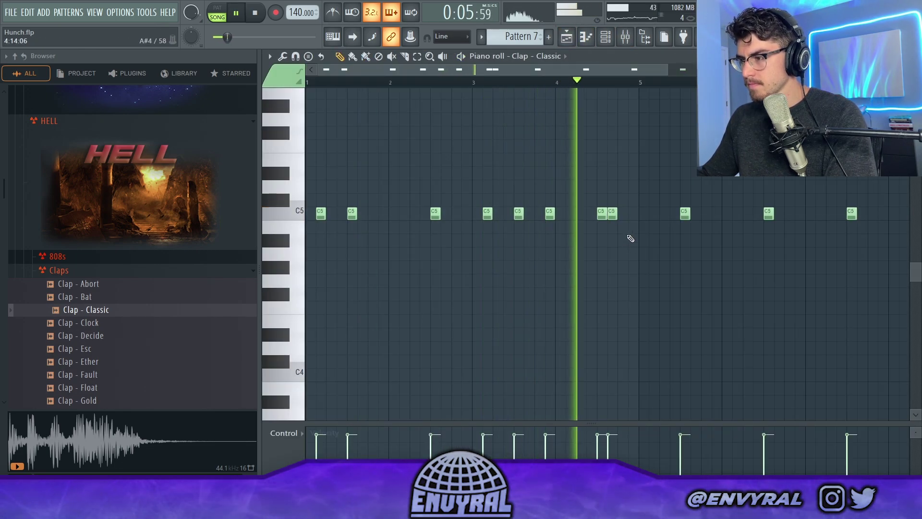
Step: Delete the claps in bars 5–8 and replace them with a copy of the bars 1–4 clap rhythm
scroll(556, 82, down, 2)
right_click(586, 213)
right_click(636, 214)
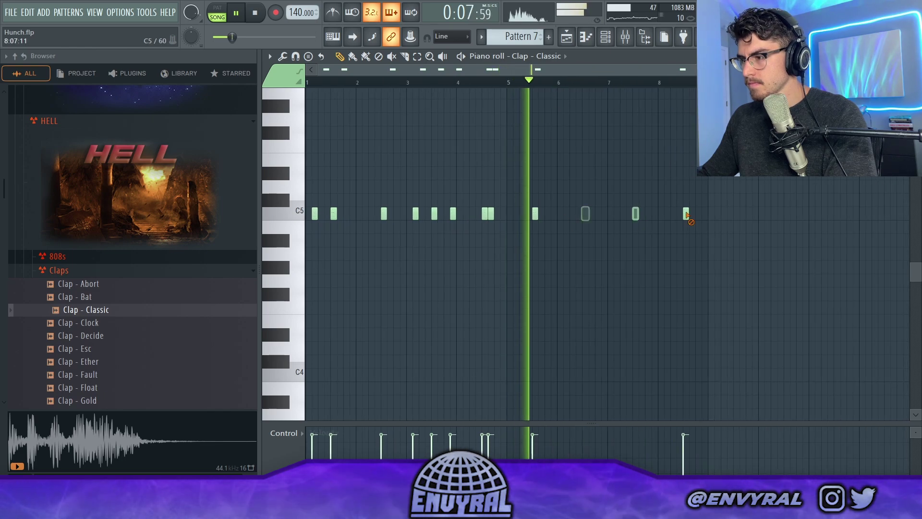
right_click(687, 215)
right_click(535, 217)
key(ctrl+a)
drag(313, 214, 514, 218)
key(ctrl+d)
Step: Audition the HELL kit's hi-hats and add Hi Hat - Hitter to the channel rack
click(112, 272)
click(88, 294)
click(87, 287)
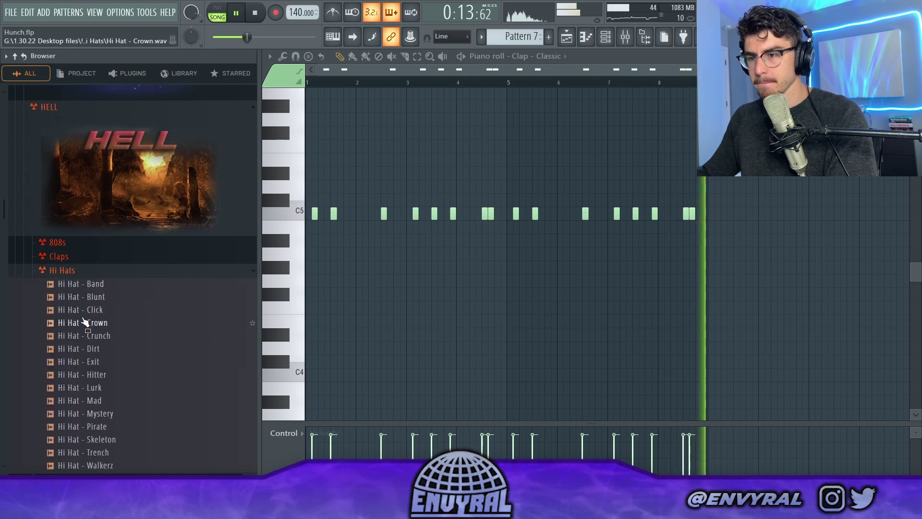
click(93, 323)
click(101, 336)
click(103, 350)
drag(106, 372, 483, 195)
key(F6)
Step: Open the Hi Hat - Hitter piano roll and place three spaced C5 hits in the first half of bar 1
right_click(486, 193)
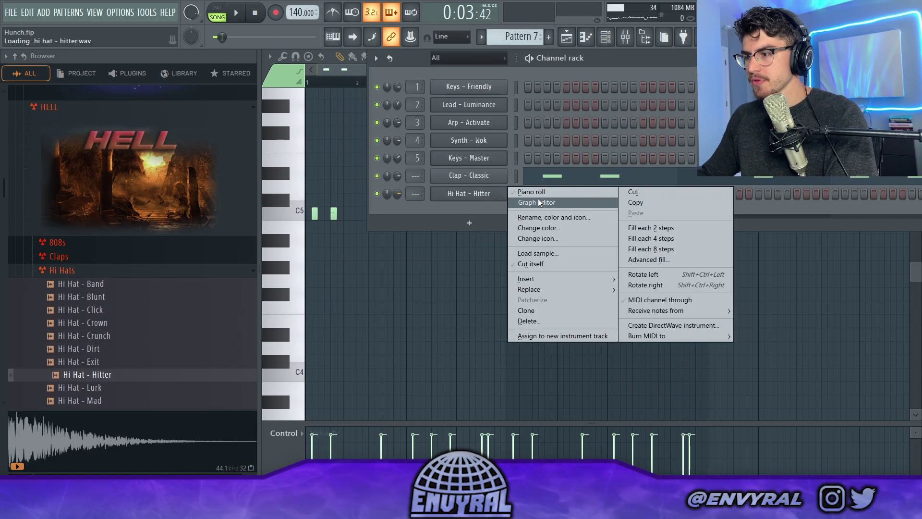
click(538, 202)
right_click(495, 194)
click(526, 193)
scroll(423, 190, up, 3)
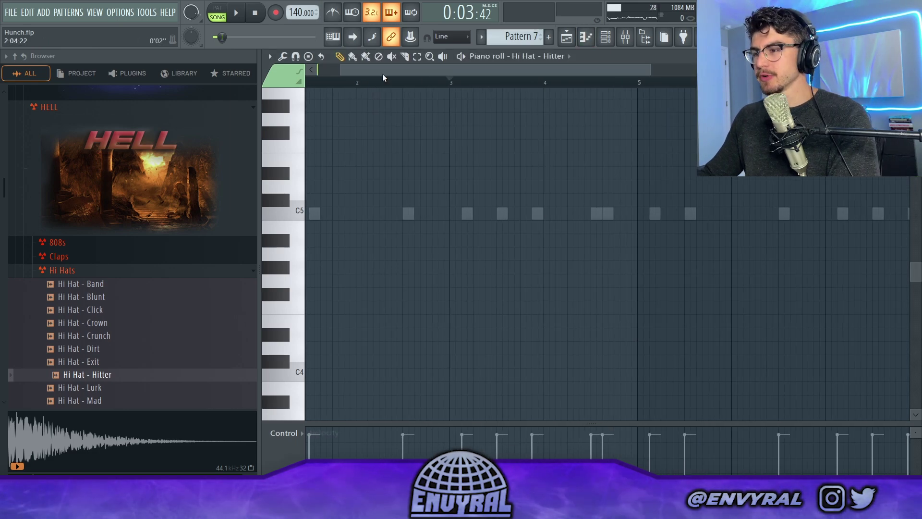
scroll(341, 90, up, 2)
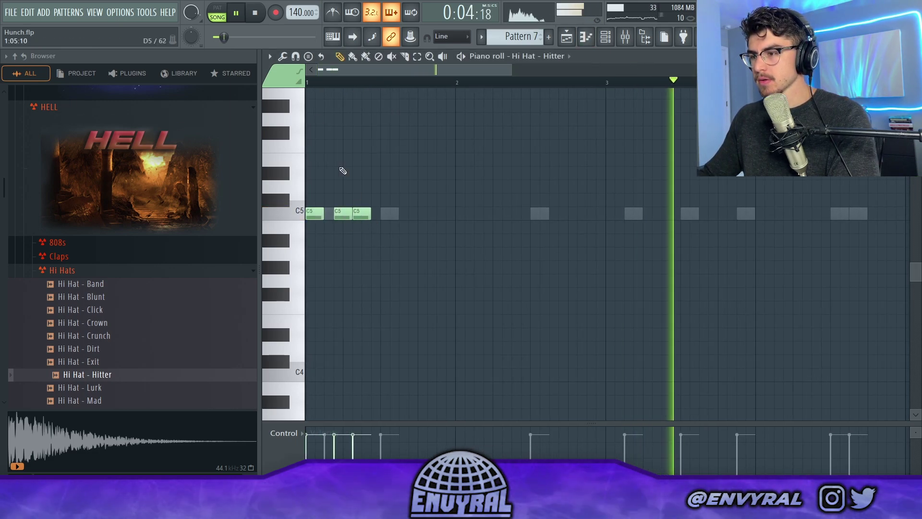
key(space)
click(366, 216)
key(space)
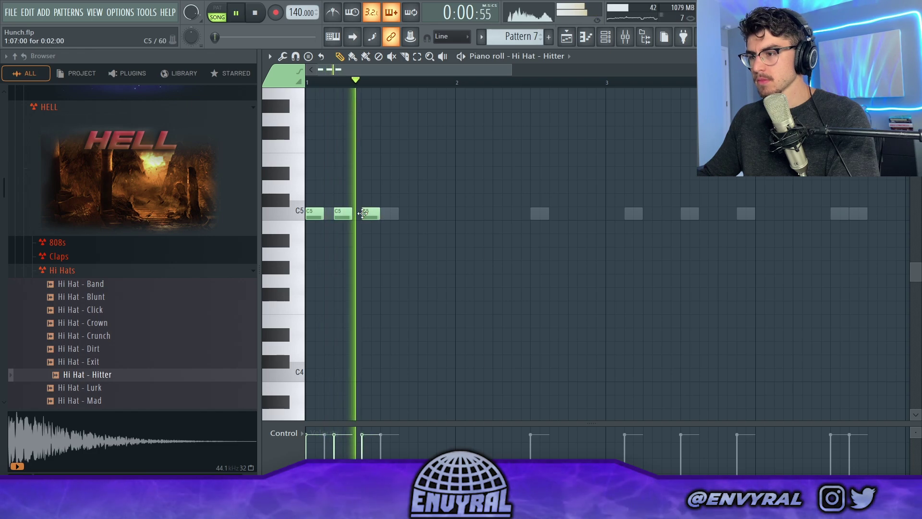
Step: Add short one-step C5 hi-hats near the end of bar 1 and in the first half of bar 2
click(431, 214)
key(space)
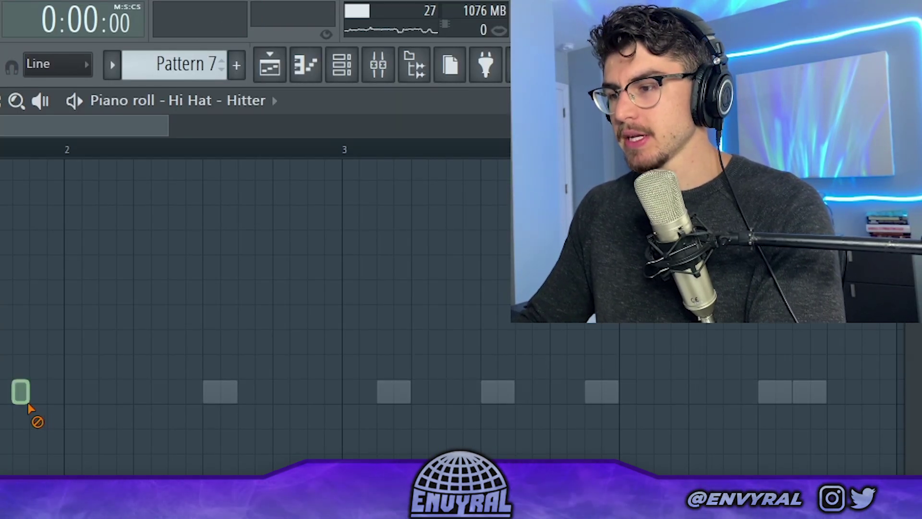
right_click(23, 395)
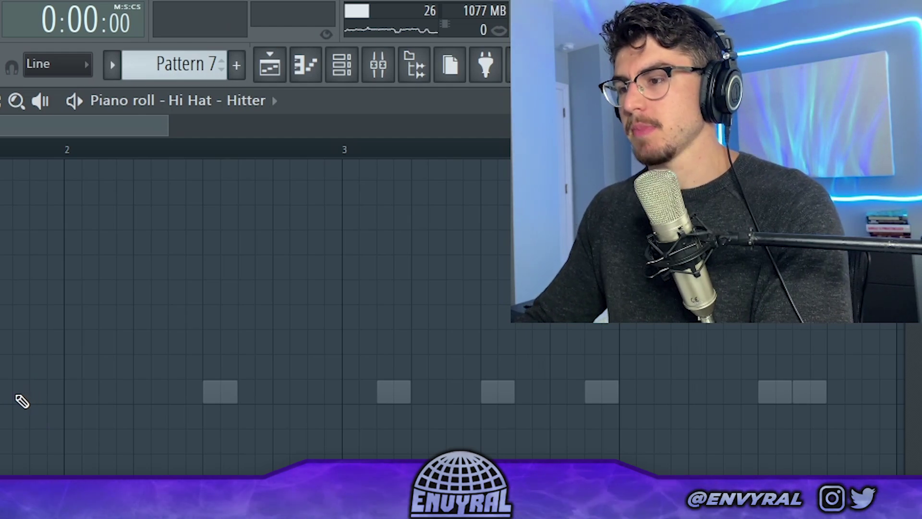
click(21, 393)
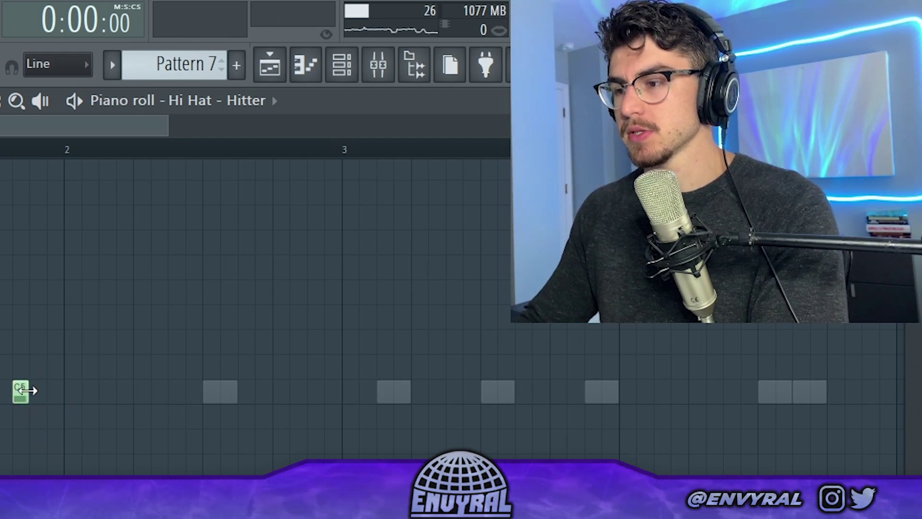
key(space)
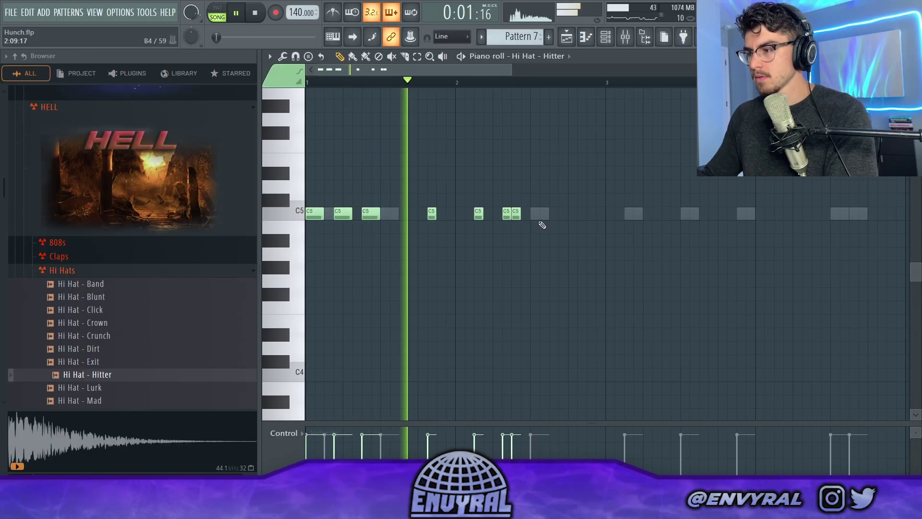
Step: Place a short group of lower A4 hi-hats in the second half of bar 2, adjusting their spacing during playback
click(553, 253)
click(582, 254)
click(562, 255)
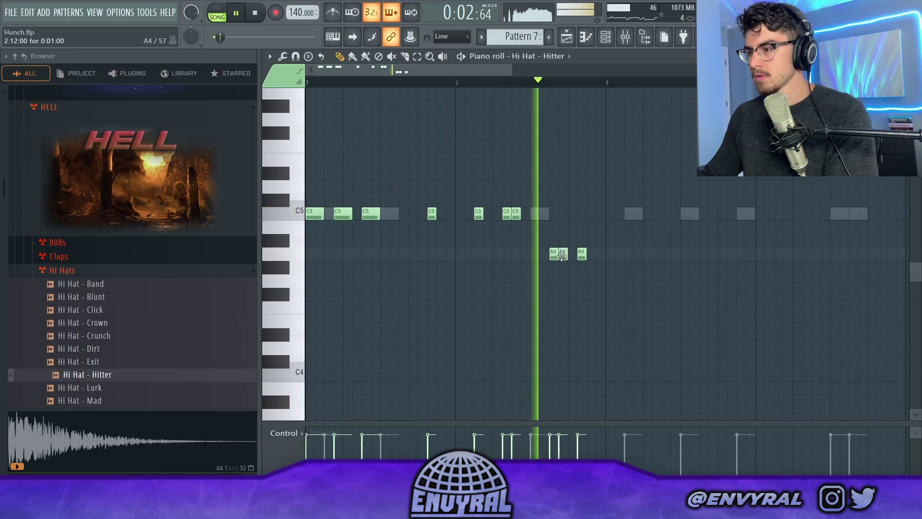
click(599, 256)
right_click(582, 256)
click(590, 256)
right_click(600, 258)
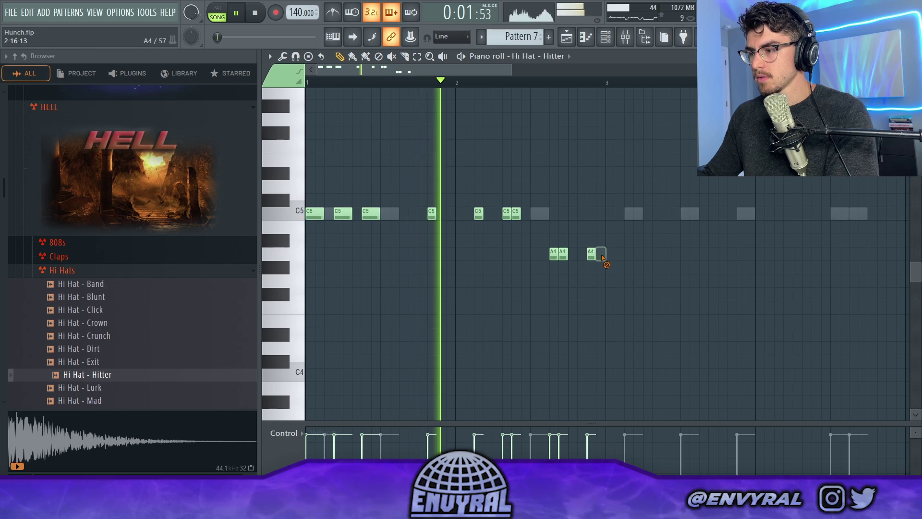
click(580, 255)
right_click(555, 255)
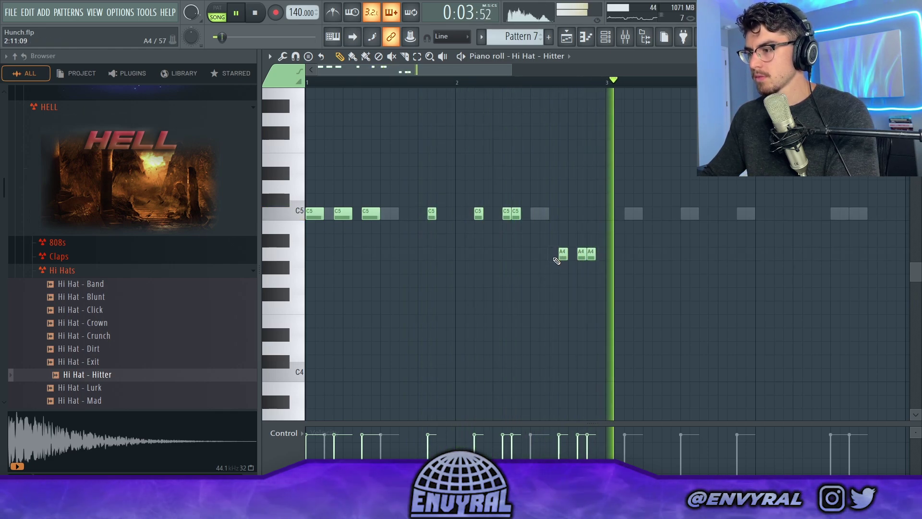
Step: Refine the two-bar hi-hat rhythm with extra C5 hits and repeat it through bar 8
click(441, 214)
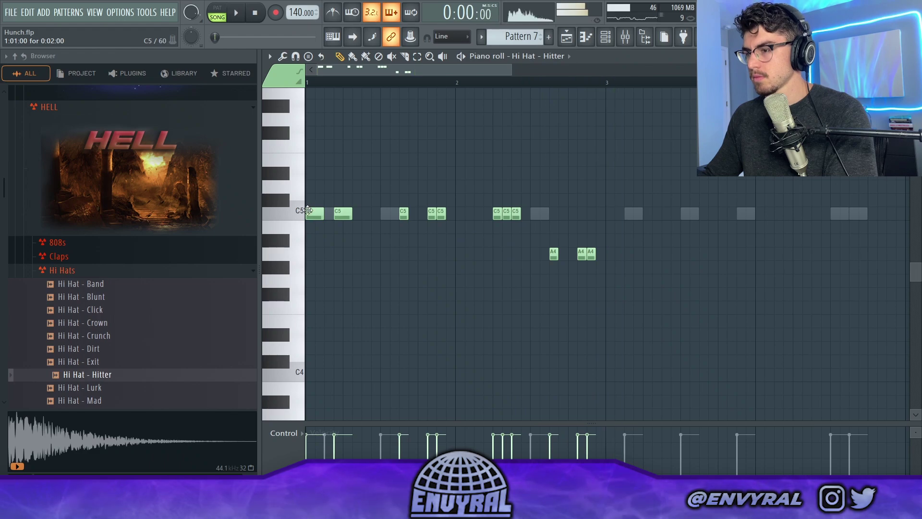
key(space)
scroll(330, 83, down, 4)
key(space)
Step: Audition snares in the HELL kit and add Snare - Circles to Pattern 7
click(84, 270)
click(99, 284)
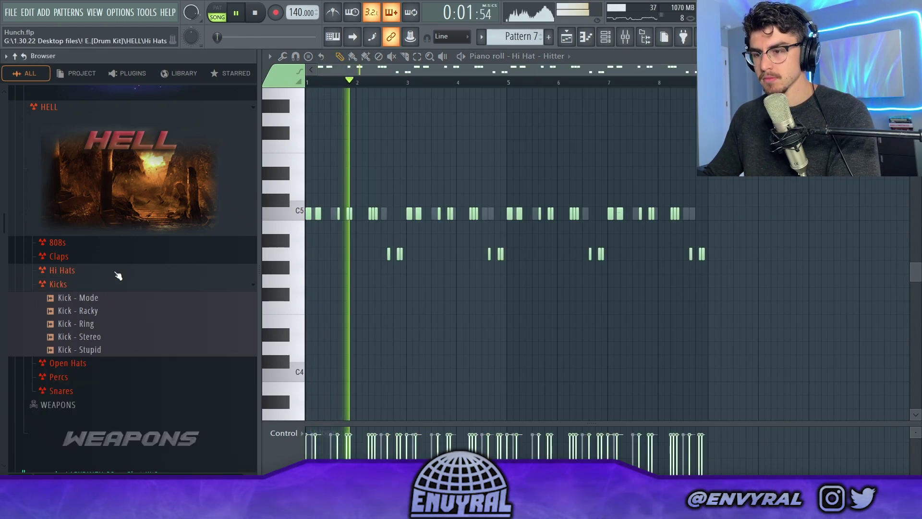
click(82, 285)
click(76, 327)
click(91, 340)
click(106, 365)
click(110, 378)
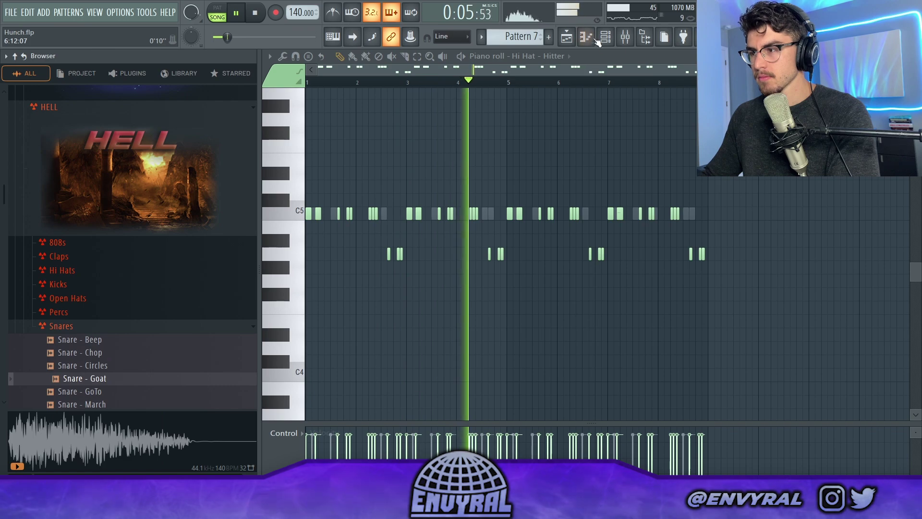
key(F6)
click(132, 367)
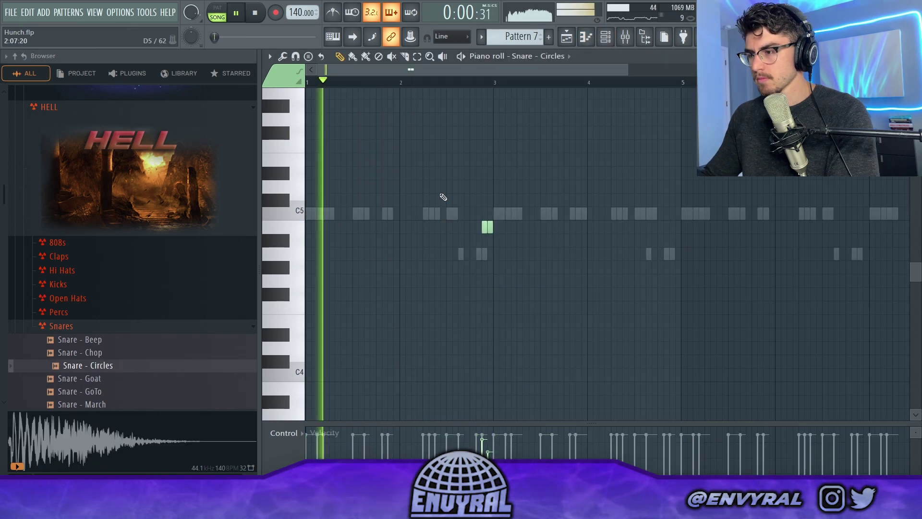
Step: Place a pair of short B4 snares at the ends of bars 4 and 8, removing the pair from bar 2
drag(472, 215, 474, 233)
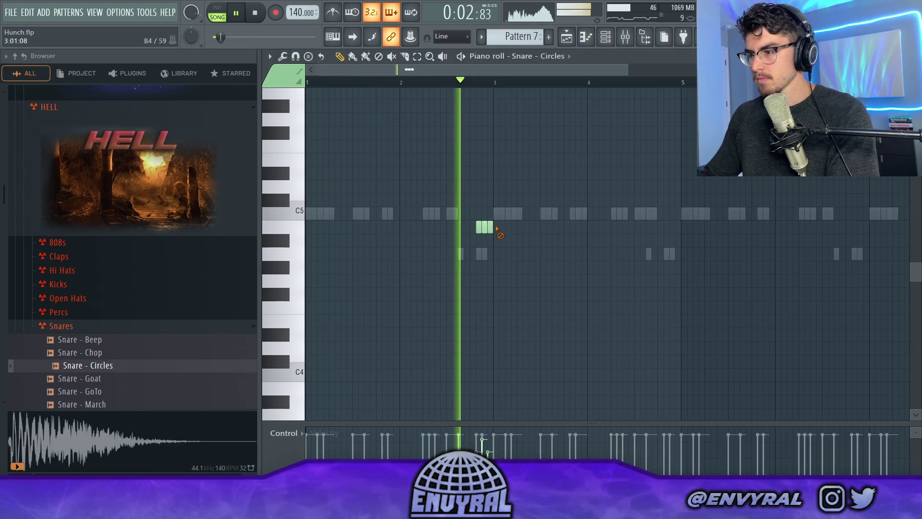
right_click(490, 228)
click(669, 228)
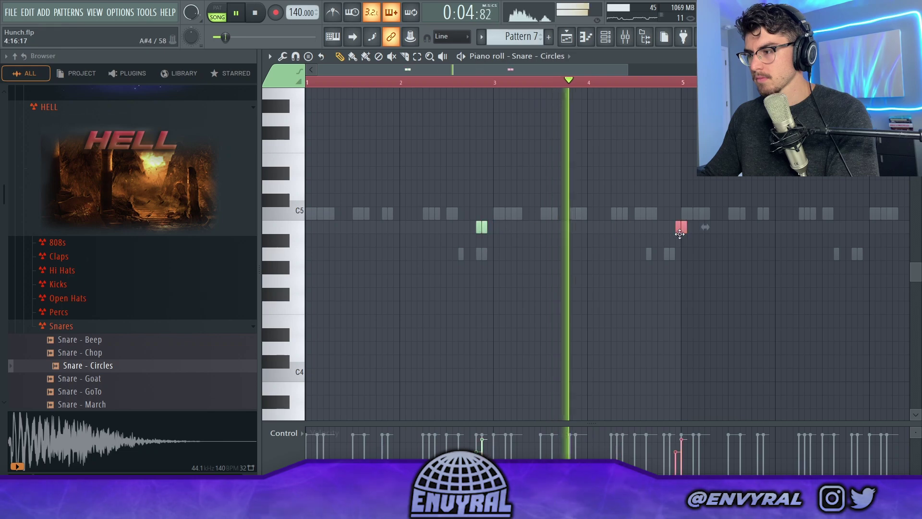
ctrl+click(659, 263)
scroll(585, 97, down, 1)
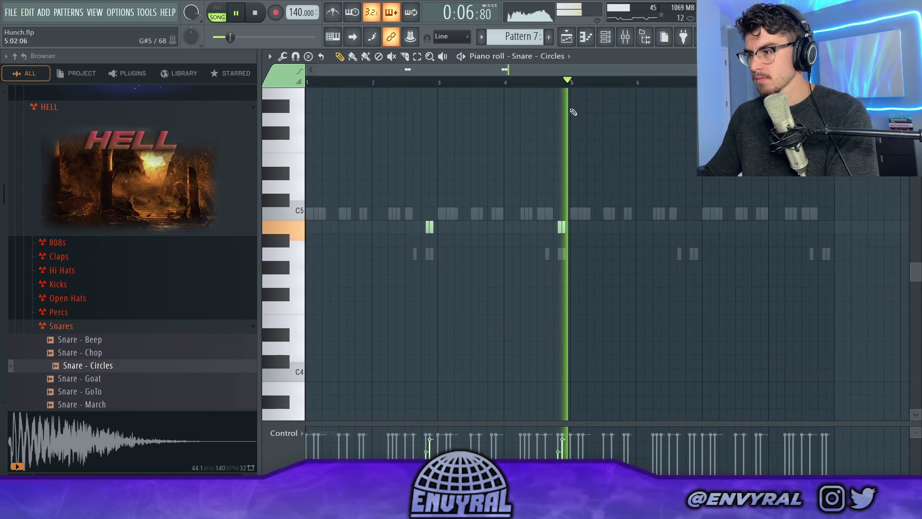
right_click(430, 228)
click(824, 227)
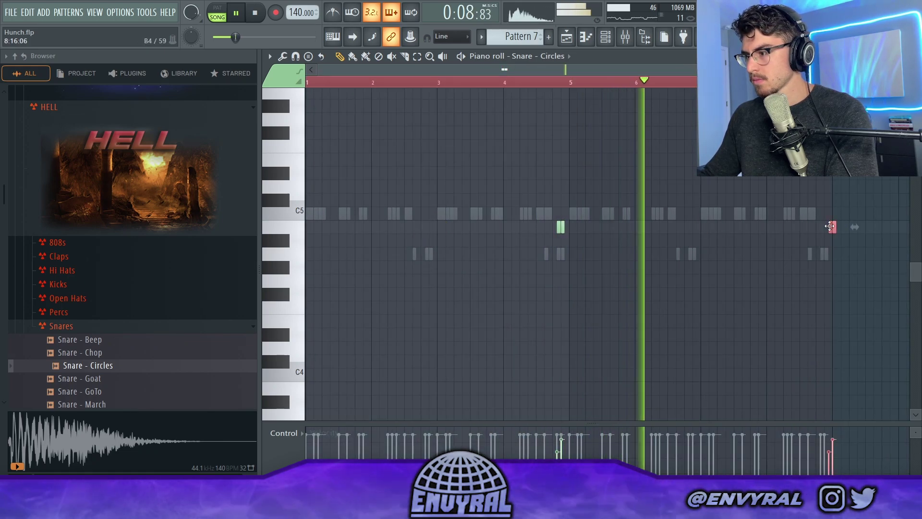
Step: Audition percussion samples from the HEAVEN kit, including Perc - Triangle, Perc - Rattle and Perc - Zap
click(626, 37)
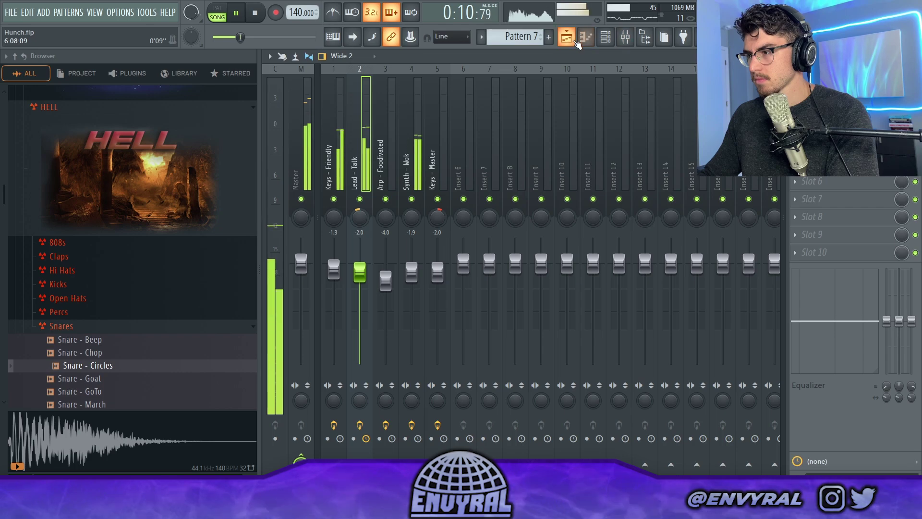
click(566, 37)
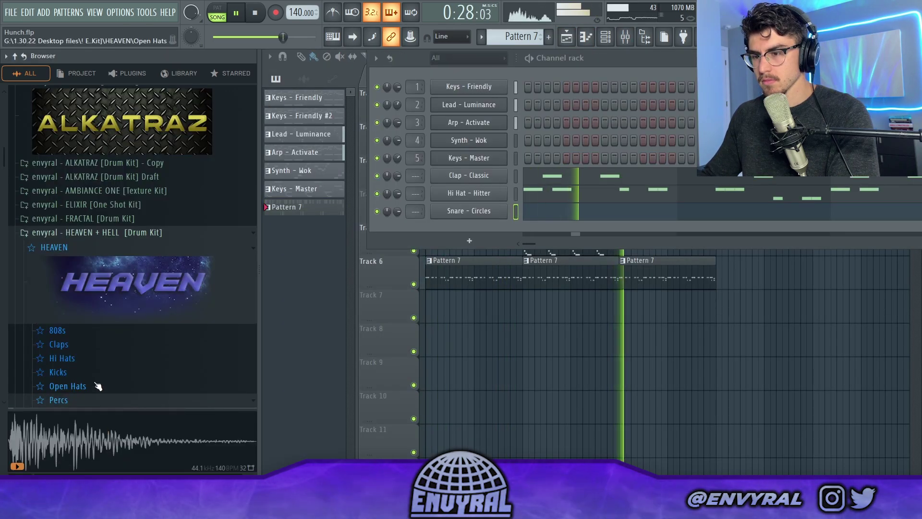
click(99, 400)
click(107, 375)
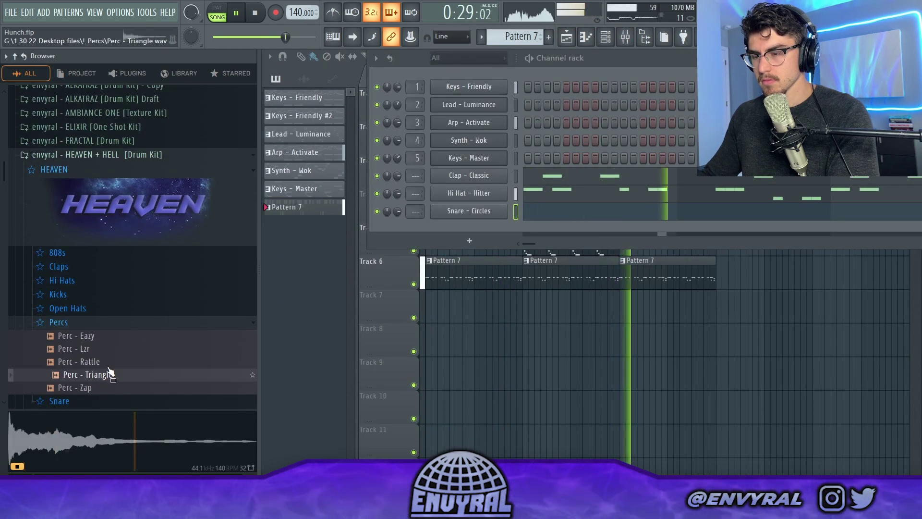
click(110, 362)
click(92, 388)
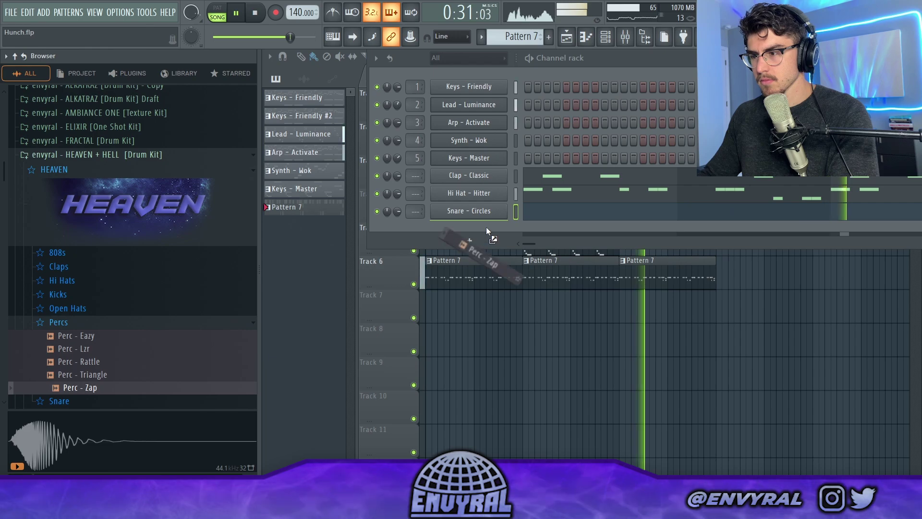
click(87, 352)
click(94, 363)
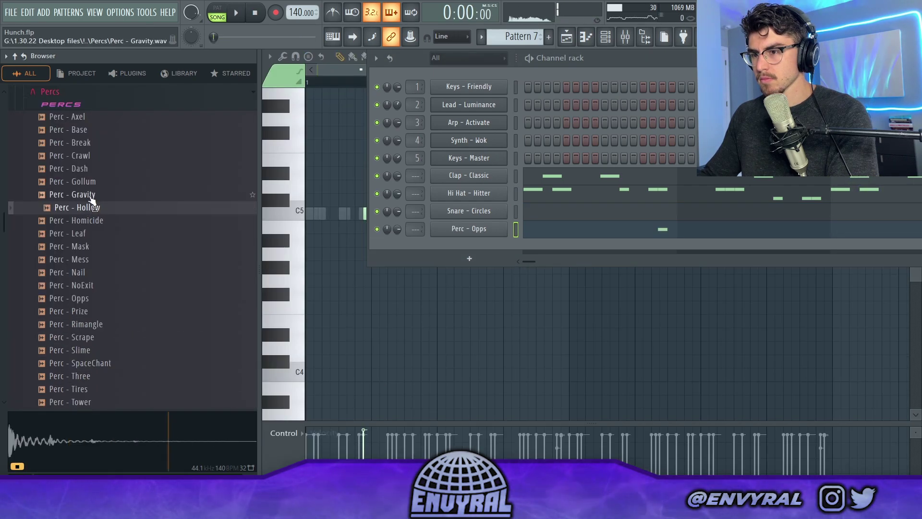
Step: Audition Perc - Gravity and replace the Perc - Opps channel with it
click(91, 196)
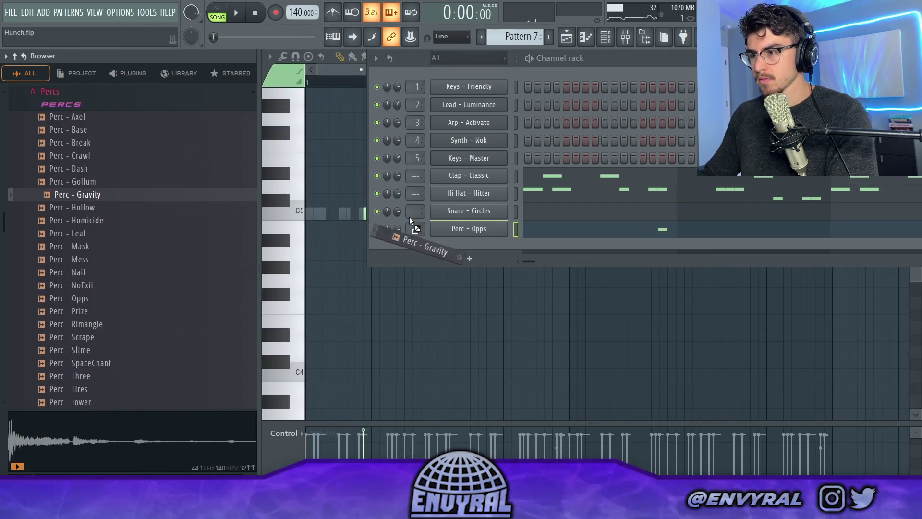
drag(409, 222, 411, 226)
key(space)
Step: Place two-step E4 Perc - Gravity hits near the starts of bars 2, 5, 6 and 8
right_click(393, 323)
key(space)
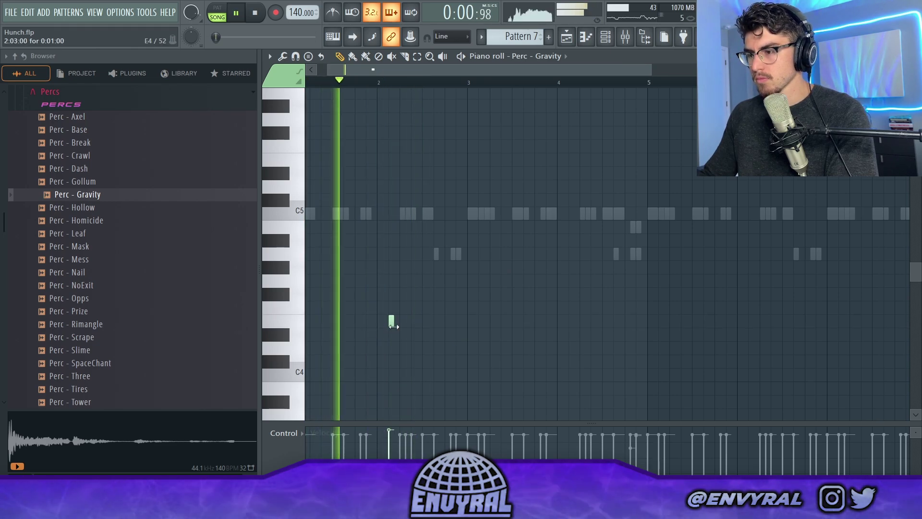
drag(393, 322, 399, 322)
scroll(394, 315, up, 3)
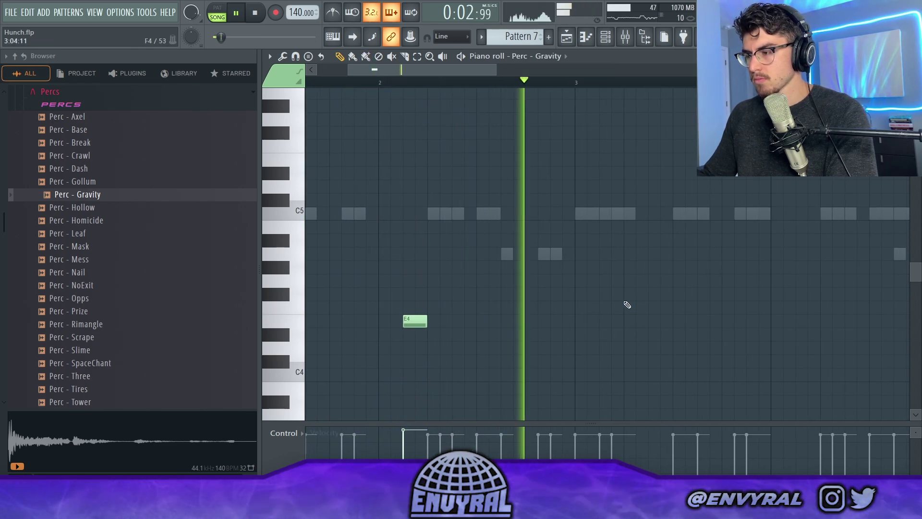
scroll(412, 313, down, 3)
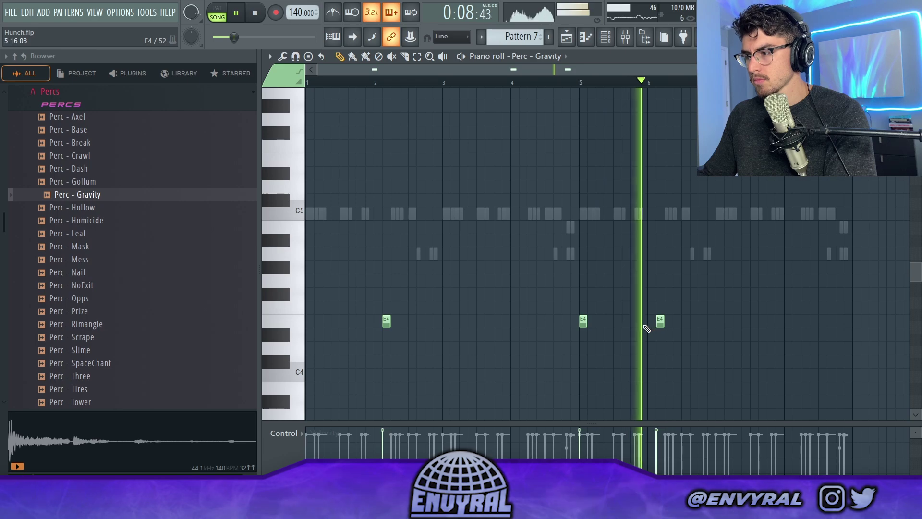
click(606, 37)
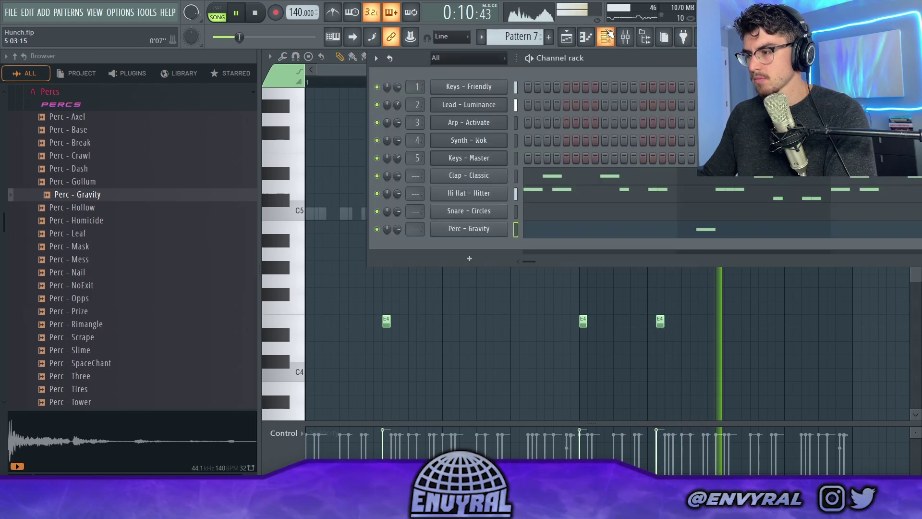
click(606, 37)
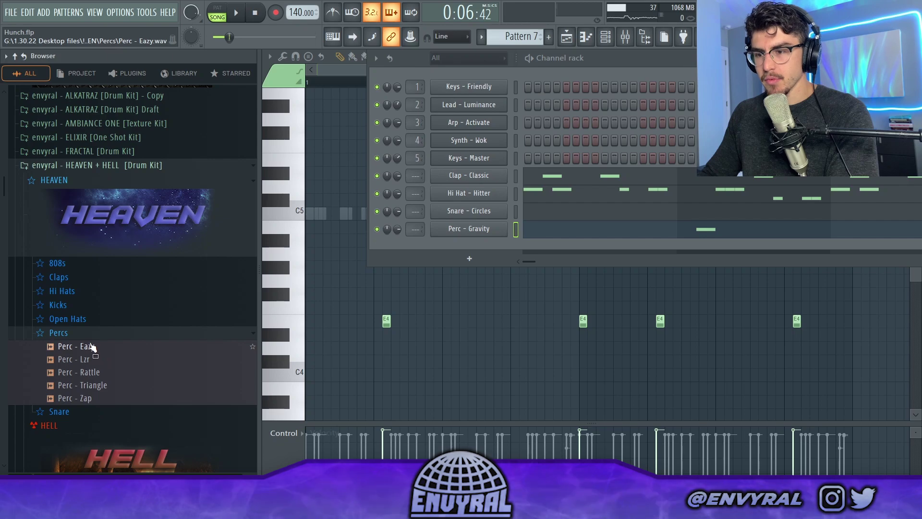
Step: Add Perc - Zap to Pattern 7 with two-step hits at the ends of bars 2 and 6, lowering both to A4
click(91, 322)
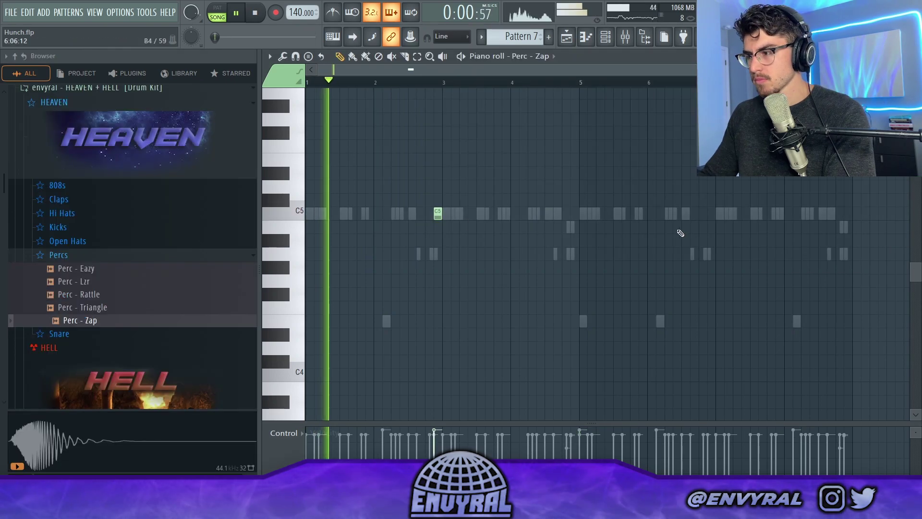
click(712, 213)
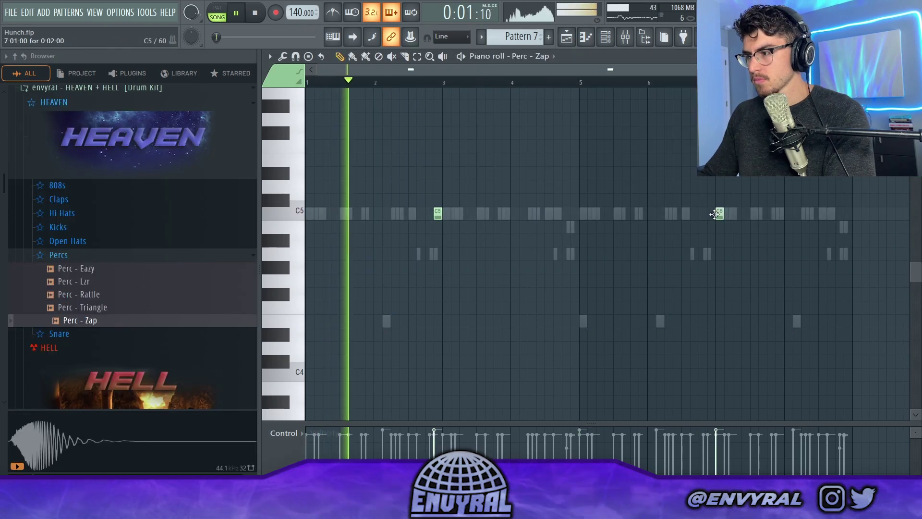
key(shift+Down)
key(shift+Down)
key(shift+Down)
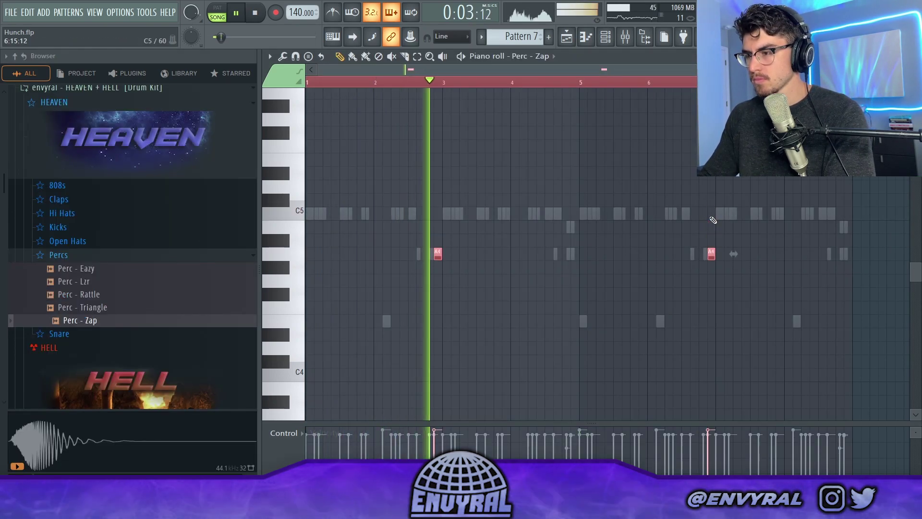
Step: Lower both Perc - Zap hits by an octave and raise them three semitones to C4
key(ctrl+Down)
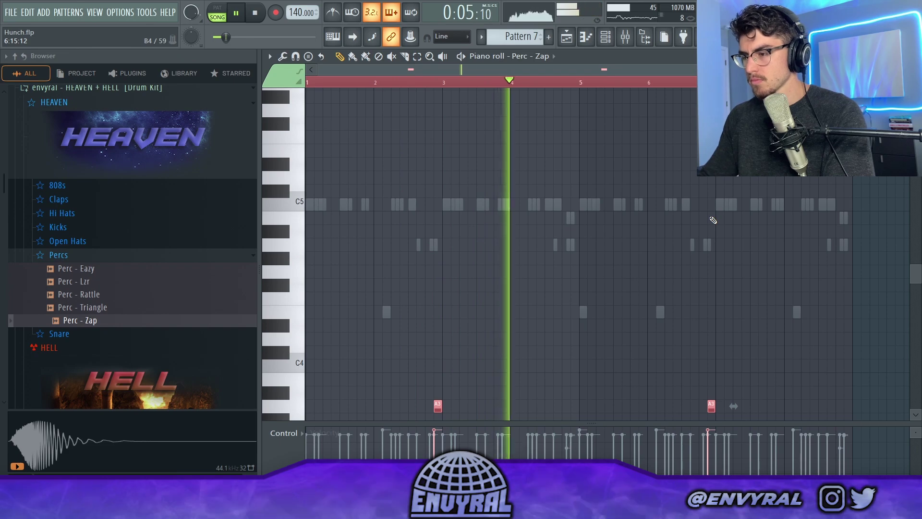
key(shift+Up)
key(shift+Up)
key(shift+Up)
key(ctrl+d)
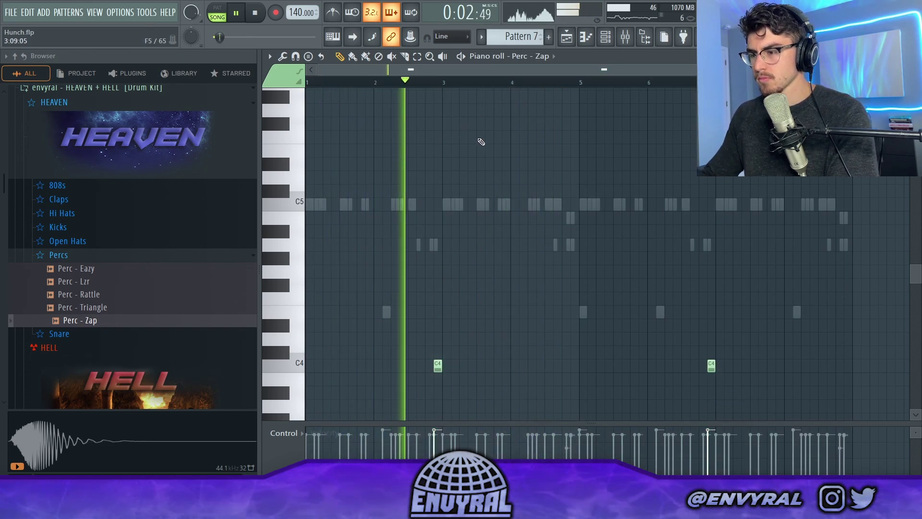
key(ctrl+a)
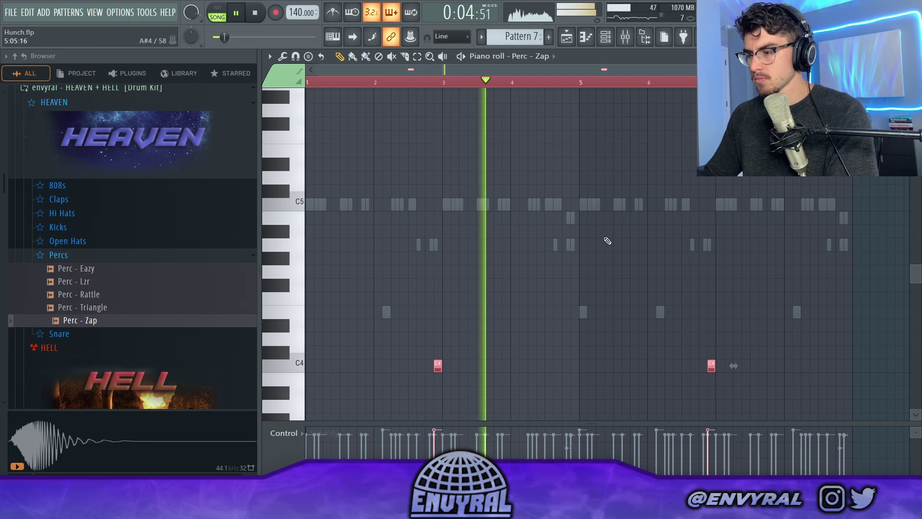
key(ctrl+d)
Step: Add Open Hat - Bliss from the HEAVEN kit with C5 hits at the starts of bars 1 and 5
click(104, 242)
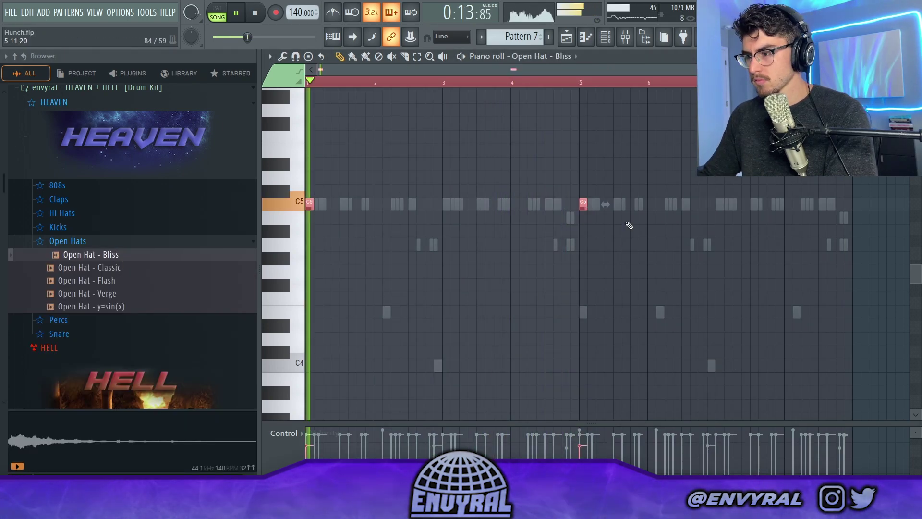
key(ctrl+d)
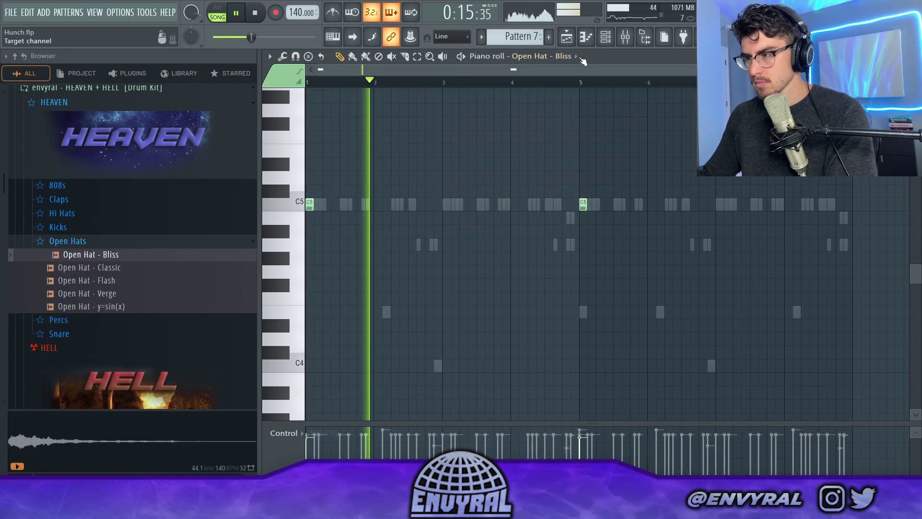
click(67, 240)
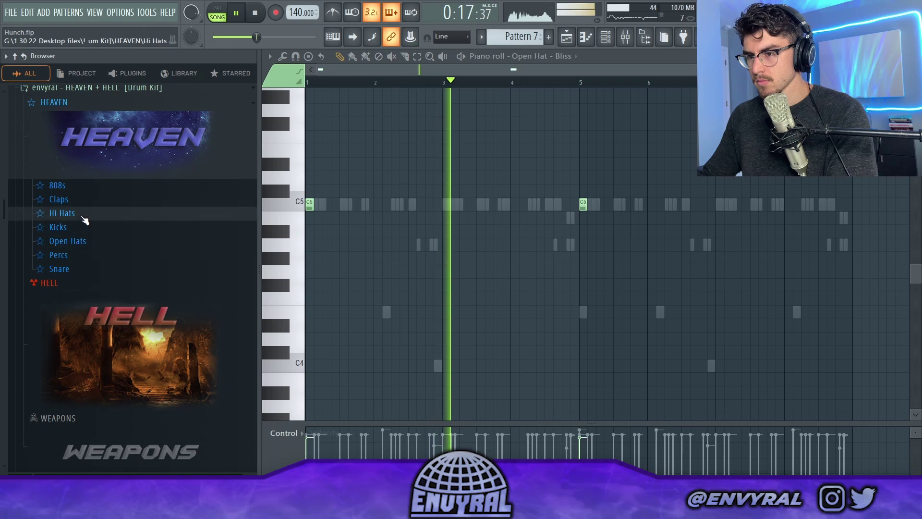
Step: Audition hi-hat samples in the HEAVEN kit, including Hi Hat - Fly_v2
click(113, 278)
key(F6)
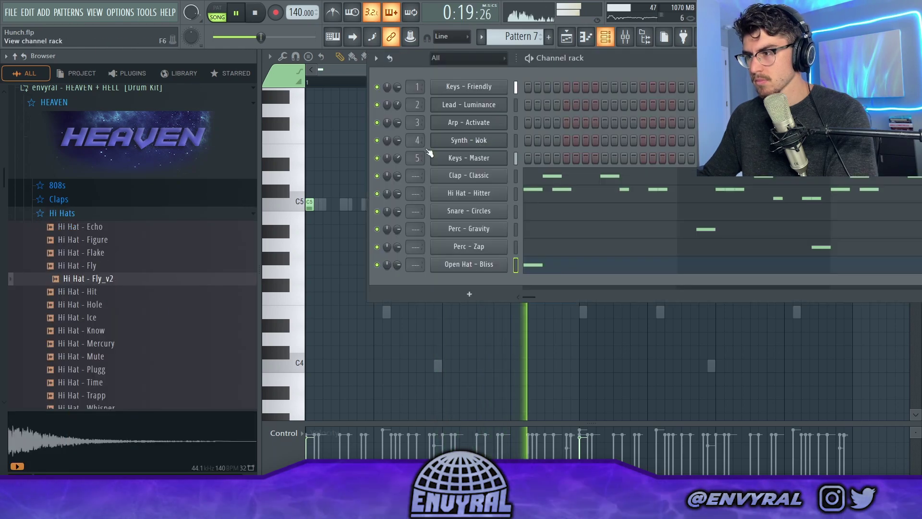
click(120, 331)
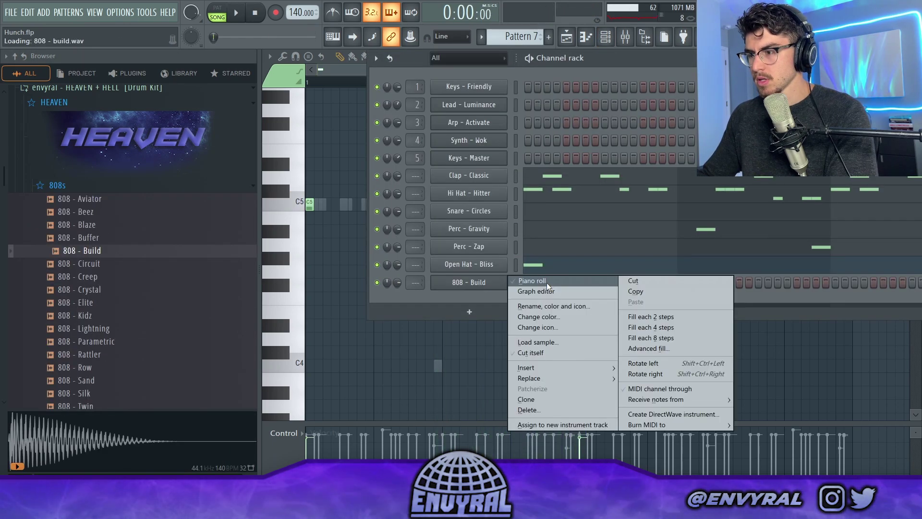
Step: Lay out a two-bar C5 bass rhythm on the 808 - Build channel and repeat it in bars 3 and 4
click(529, 283)
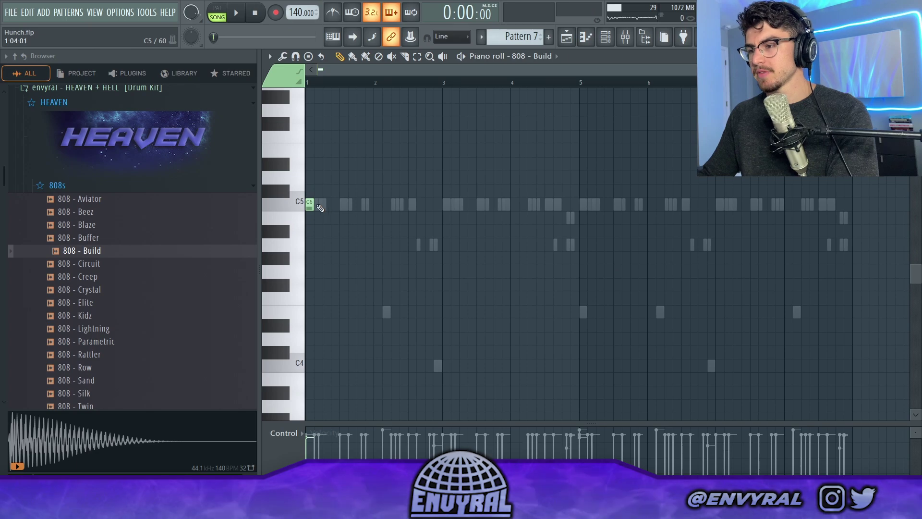
drag(367, 207, 461, 195)
key(ctrl+d)
key(ctrl+a)
scroll(533, 207, up, 3)
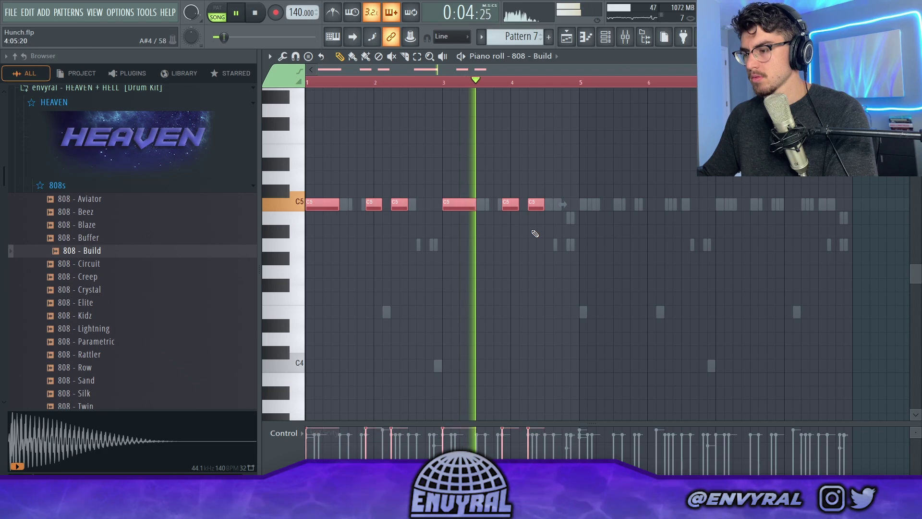
Step: Add another C5 808 note near the end of bar 4 and duplicate the four-bar bassline through bar 8
click(536, 234)
click(556, 206)
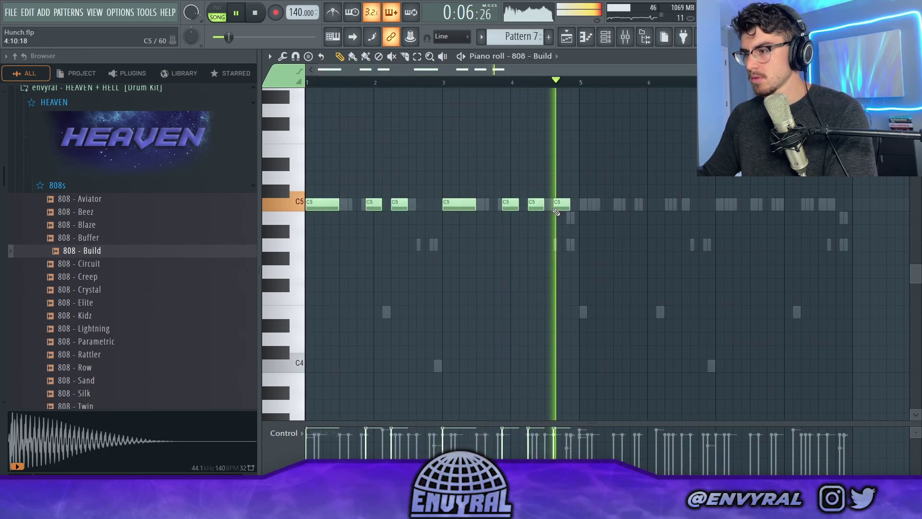
key(ctrl+a)
key(ctrl+b)
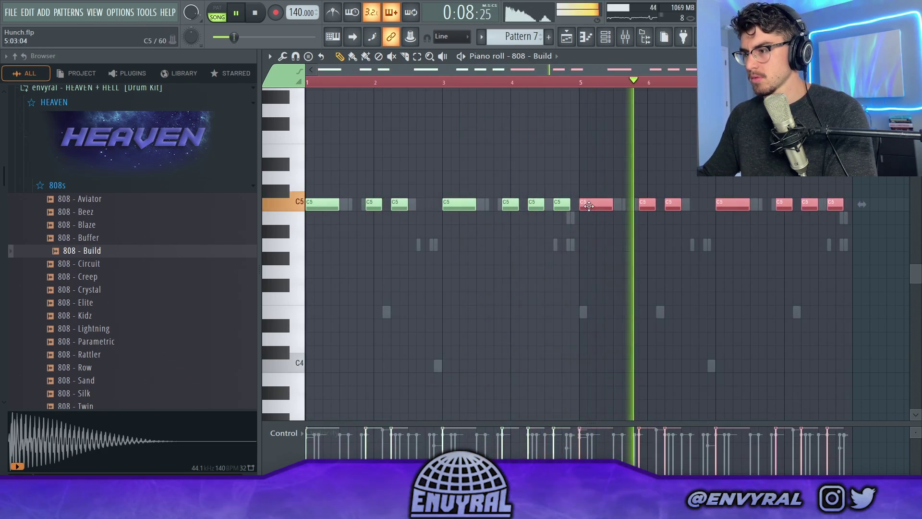
Step: Lengthen the C5 808 notes so they run into each other, adding a short note late in bars 3 and 7
click(583, 247)
key(F6)
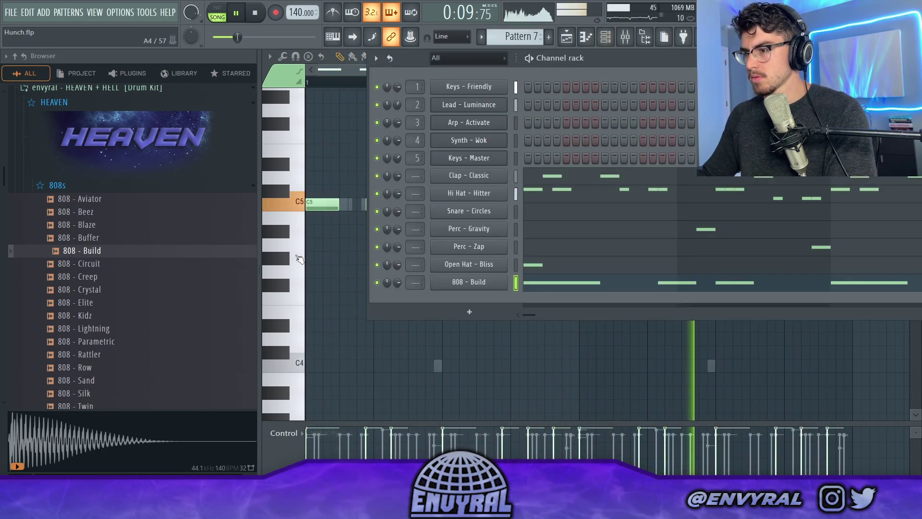
click(473, 287)
click(353, 168)
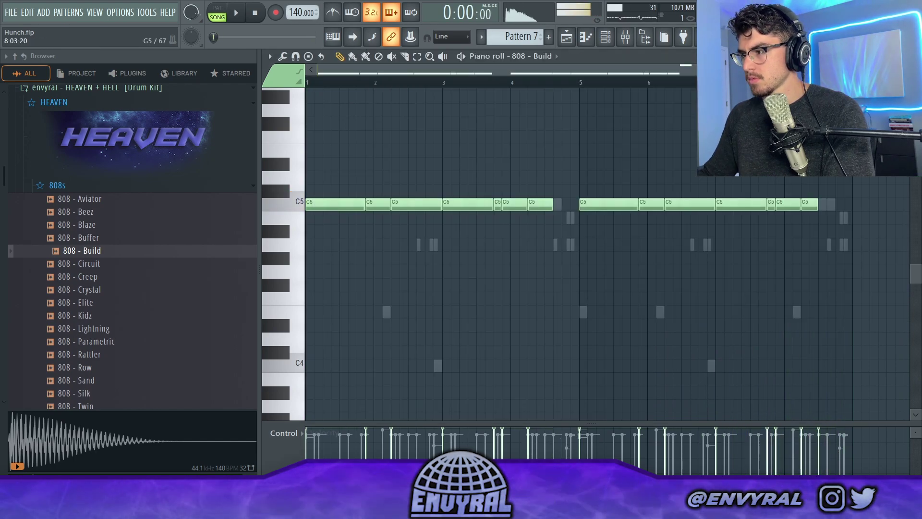
Step: Refine the F5 808 notes in the second half of bar 8 to two-step lengths during playback
double_click(826, 137)
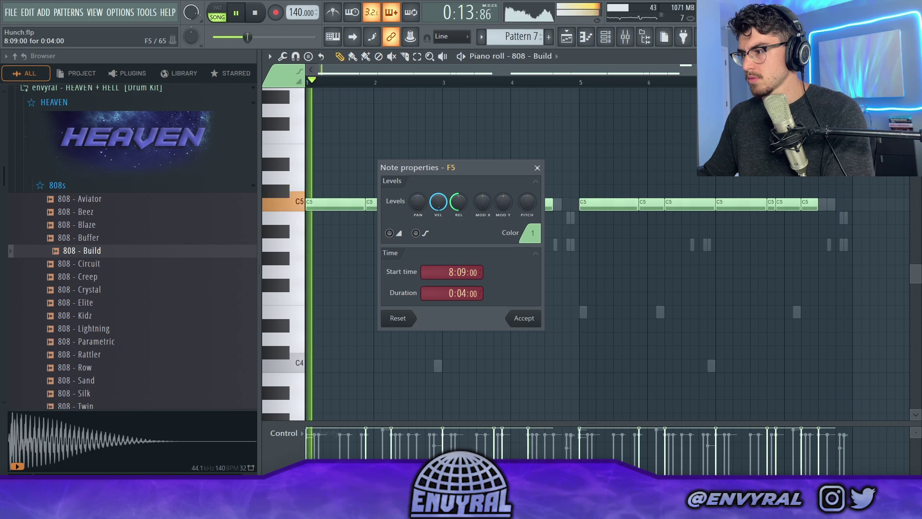
click(534, 168)
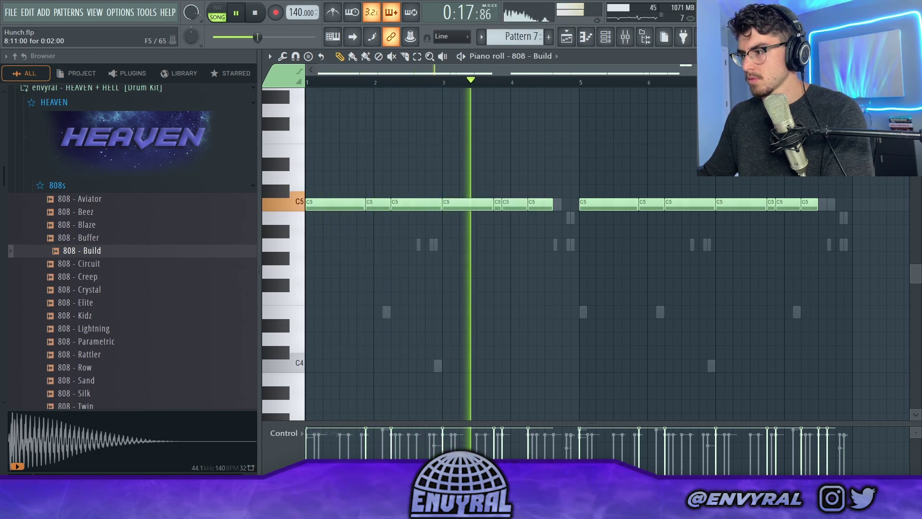
key(space)
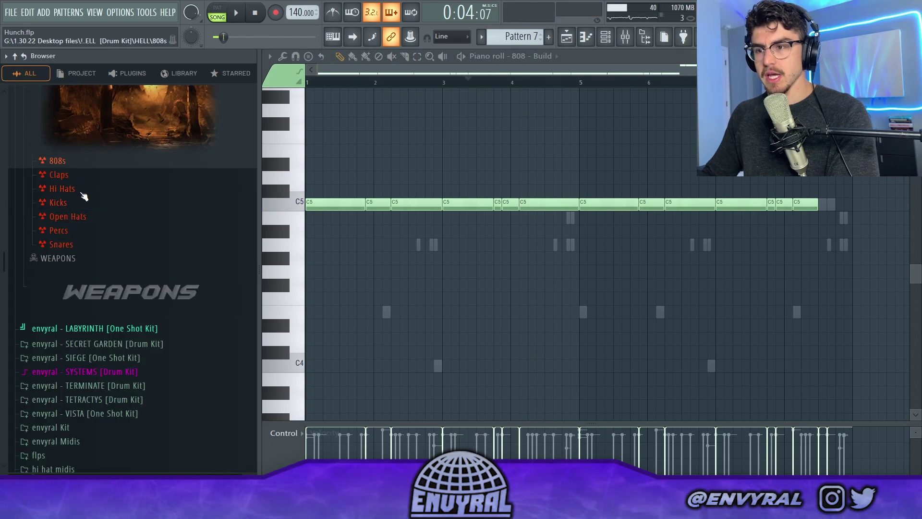
Step: Audition the 808 texture samples in the HELL kit's 808s folder, including Rocky, Spike and Wide
click(68, 162)
scroll(91, 179, down, 8)
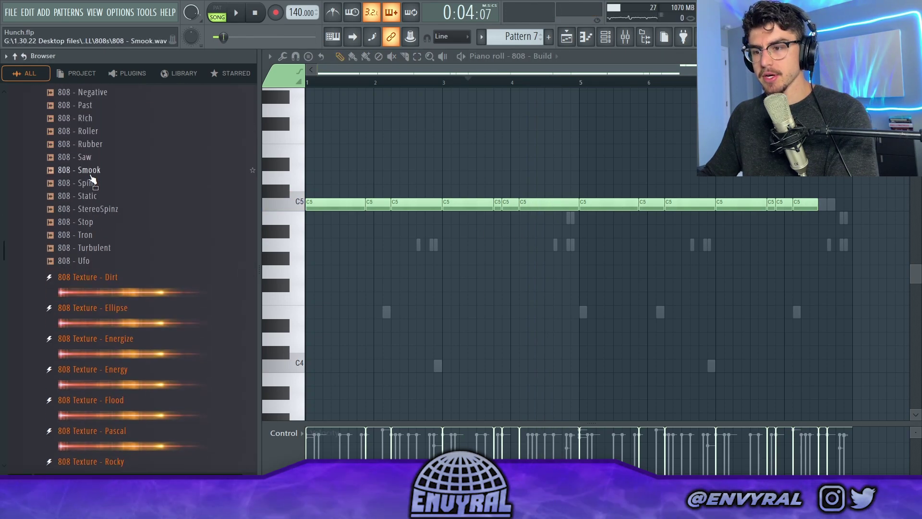
scroll(139, 261, up, 3)
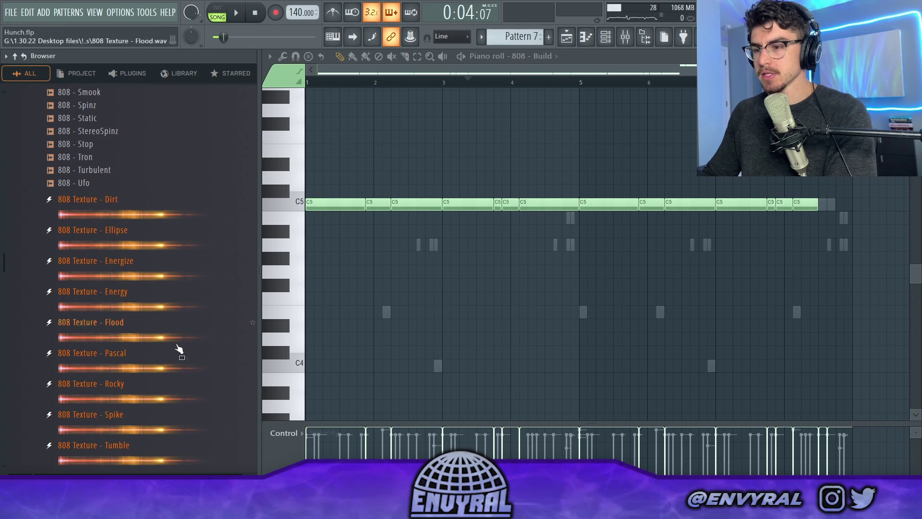
click(128, 410)
click(132, 387)
scroll(130, 355, down, 2)
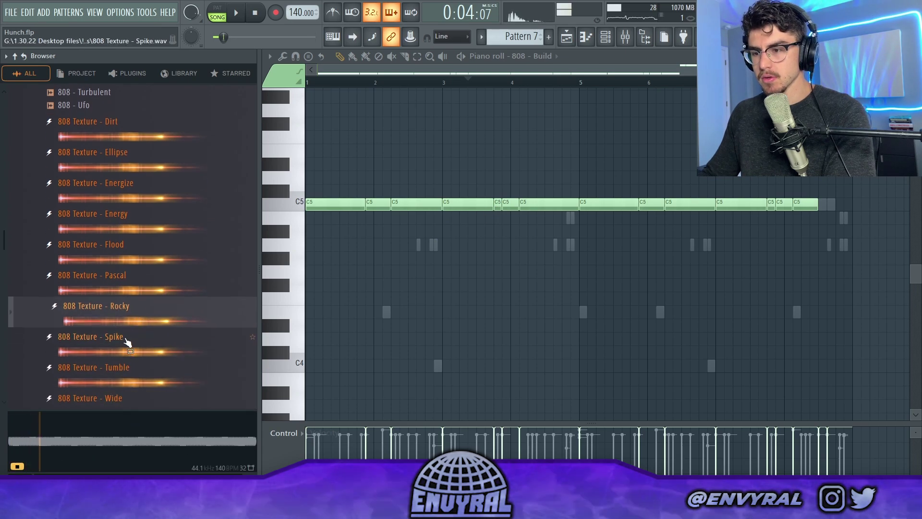
click(123, 388)
click(128, 395)
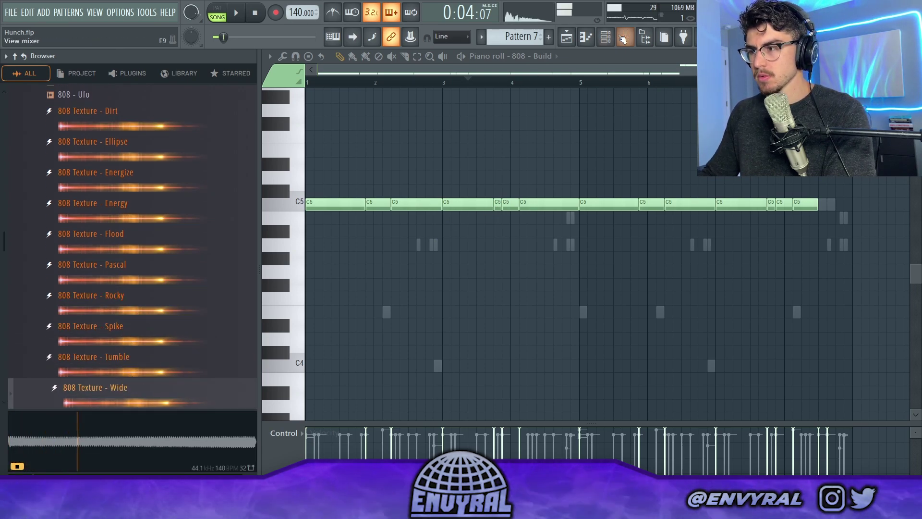
Step: Add 808 Texture - Wide as a new channel and copy the 808 - Build bassline into it
click(606, 37)
scroll(120, 308, down, 3)
drag(510, 321, 499, 293)
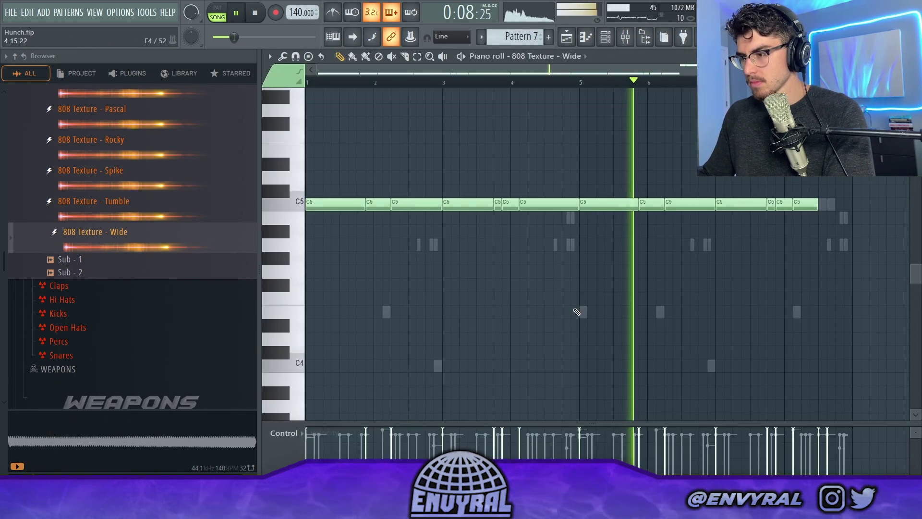
Step: Delete the 808 Texture - Wide notes except the long C5 in bar 4 and the higher notes in bar 8
click(606, 37)
click(482, 300)
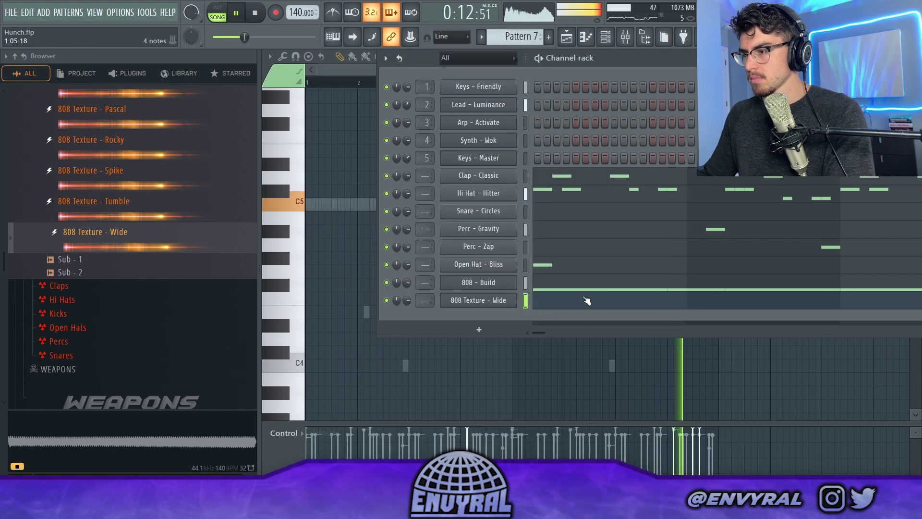
click(587, 301)
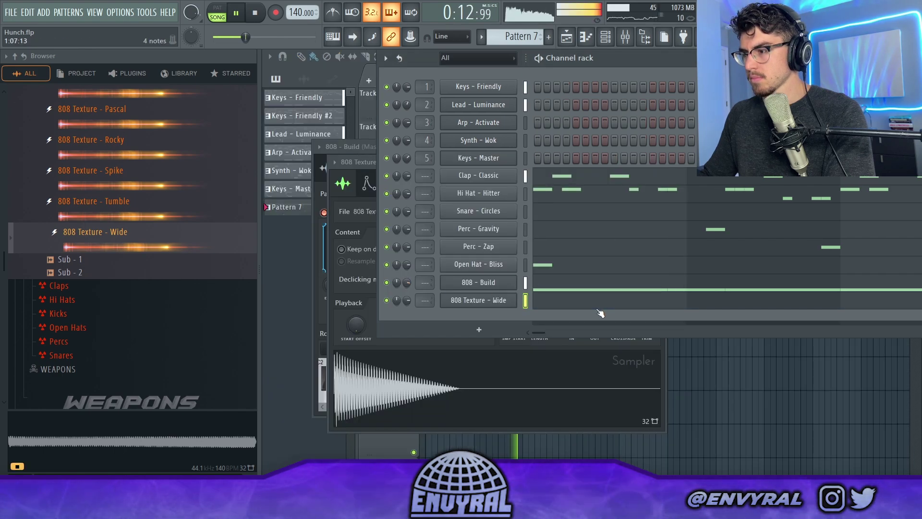
click(601, 304)
right_click(689, 204)
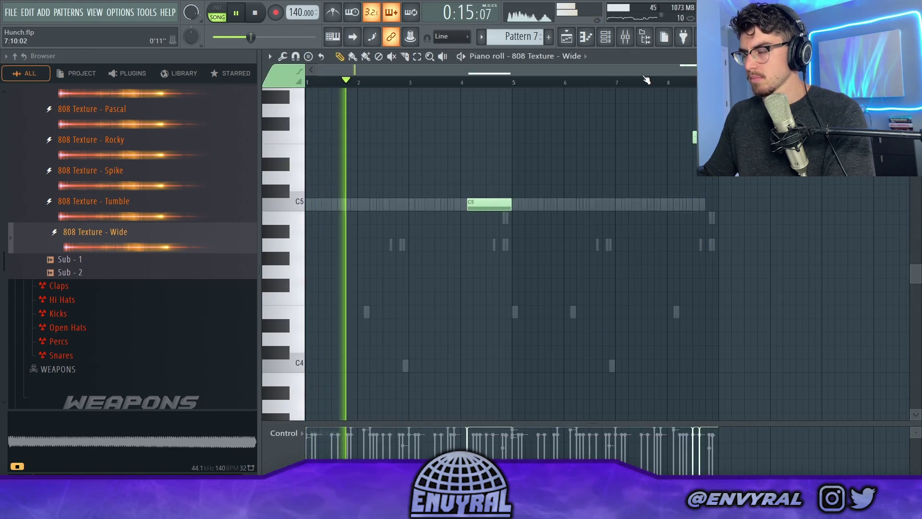
Step: Try removing the long bar 4 C5 note from the 808 - Build bassline
click(557, 56)
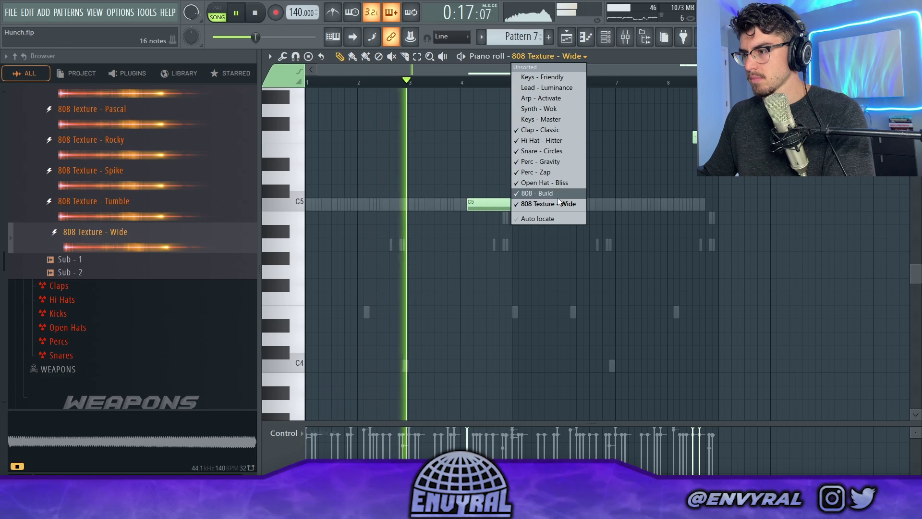
click(558, 197)
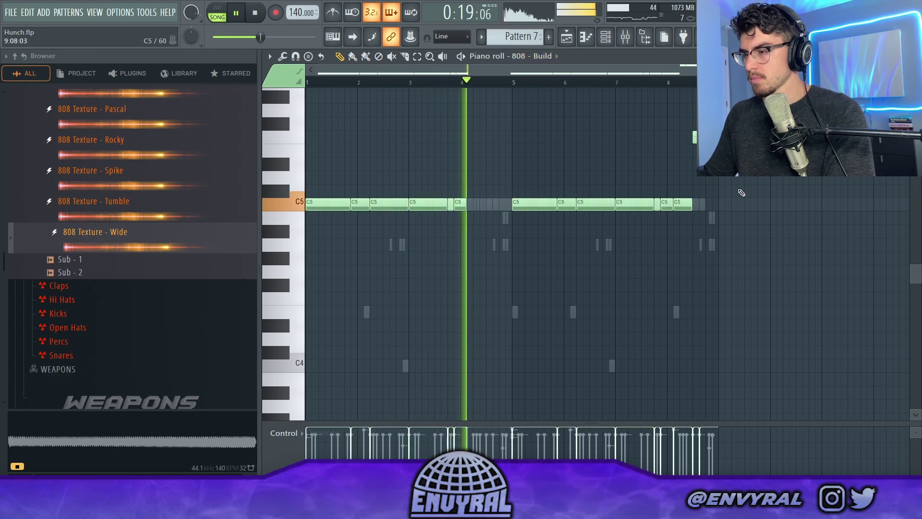
click(605, 38)
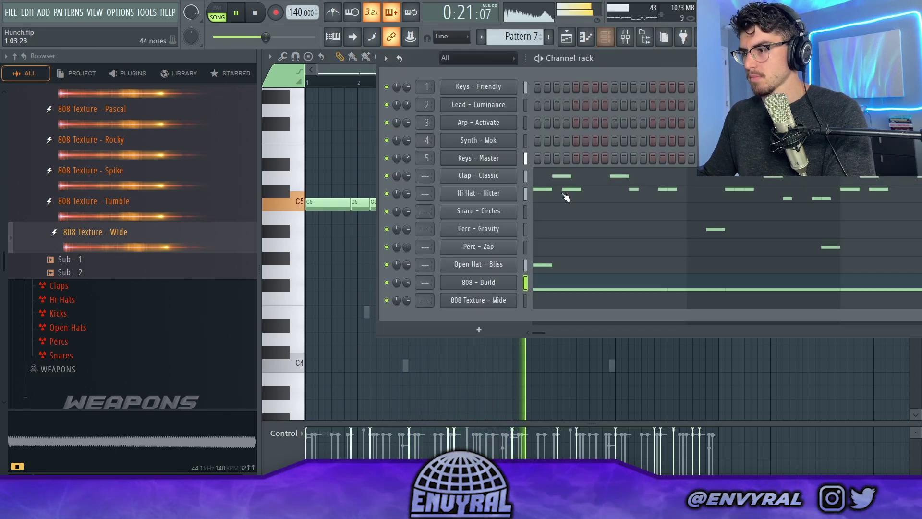
click(546, 287)
click(547, 288)
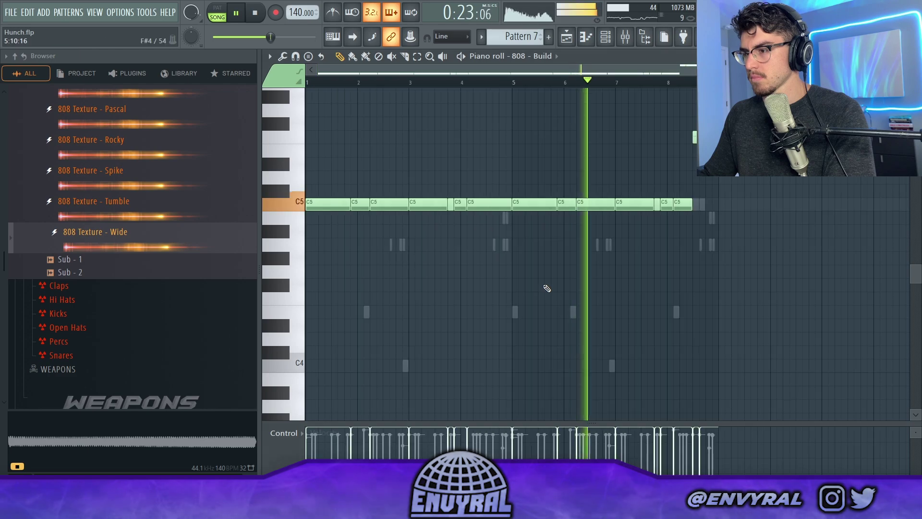
Step: Mute 808 - Build and 808 Texture - Wide, and add 808 - Rubber and 808 - Turbulent channels carrying the same bassline
click(623, 35)
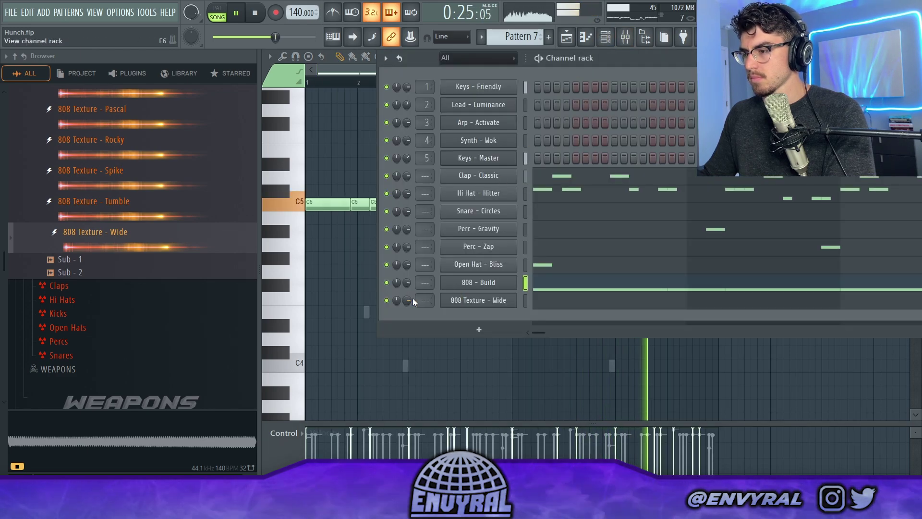
click(625, 37)
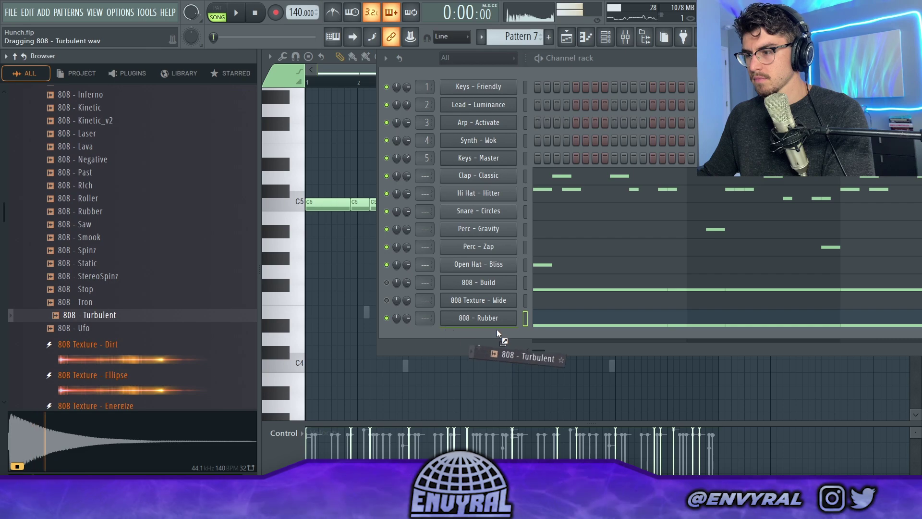
drag(497, 330, 498, 330)
click(525, 336)
key(ctrl+v)
click(485, 338)
Step: Enable 808 - Turbulent's volume envelope and shape it to a hold stage without attack, decay or release
click(419, 215)
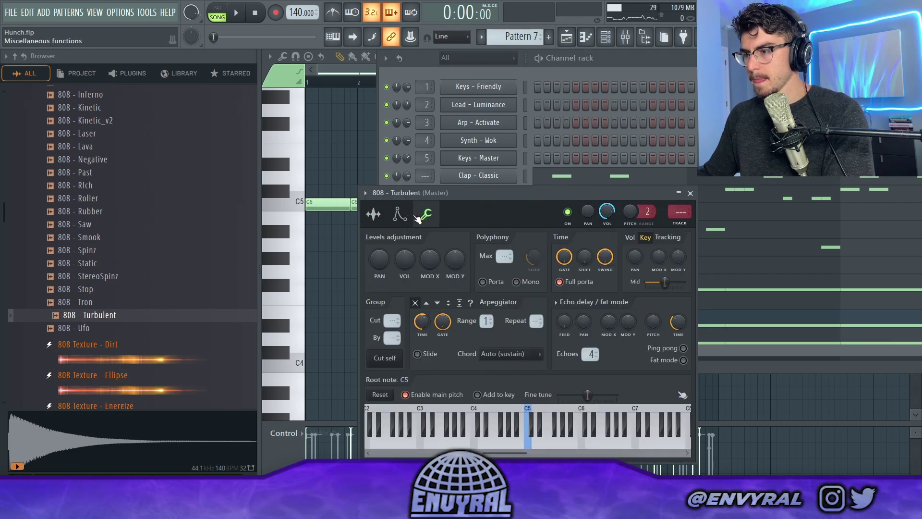
click(399, 214)
drag(402, 335, 402, 361)
mouse_move(418, 332)
mouse_down()
mouse_move(418, 303)
mouse_move(438, 360)
mouse_up()
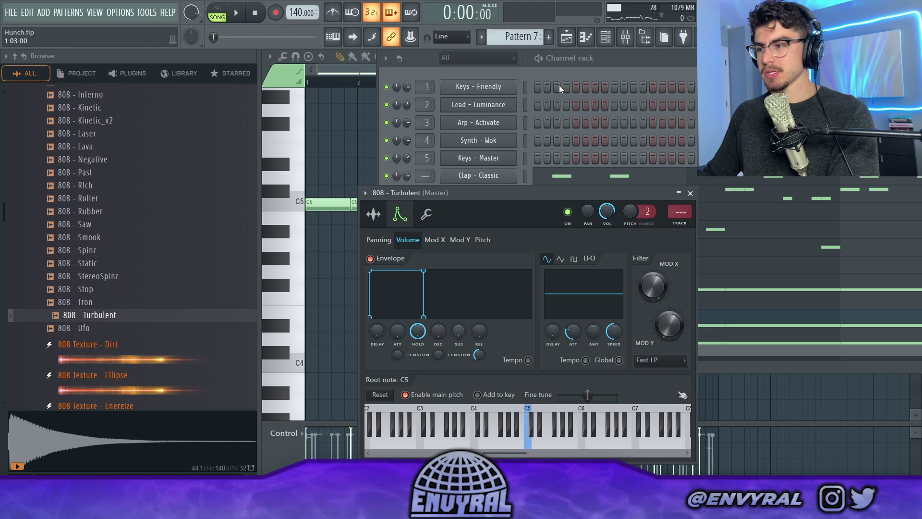
Step: Delete the long C5 notes in bars 4 and 6 of the 808 - Turbulent bassline during playback
click(558, 96)
key(space)
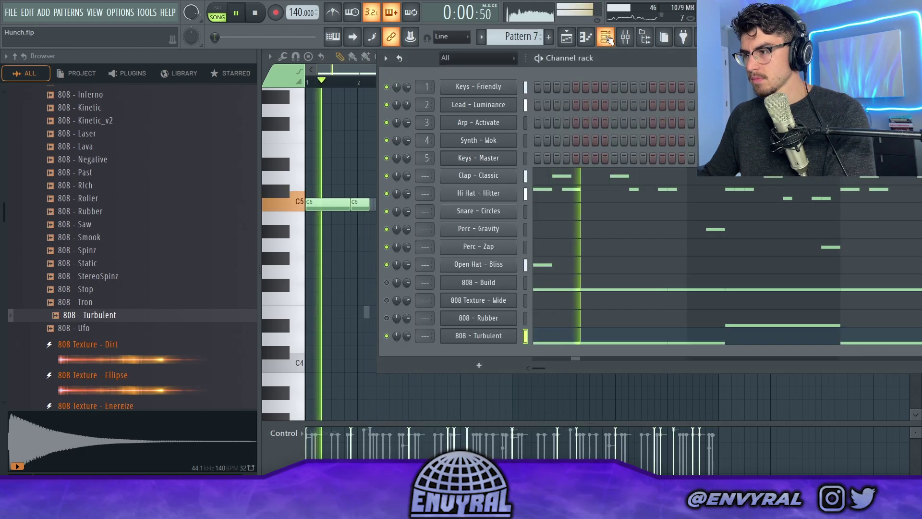
click(663, 343)
click(664, 343)
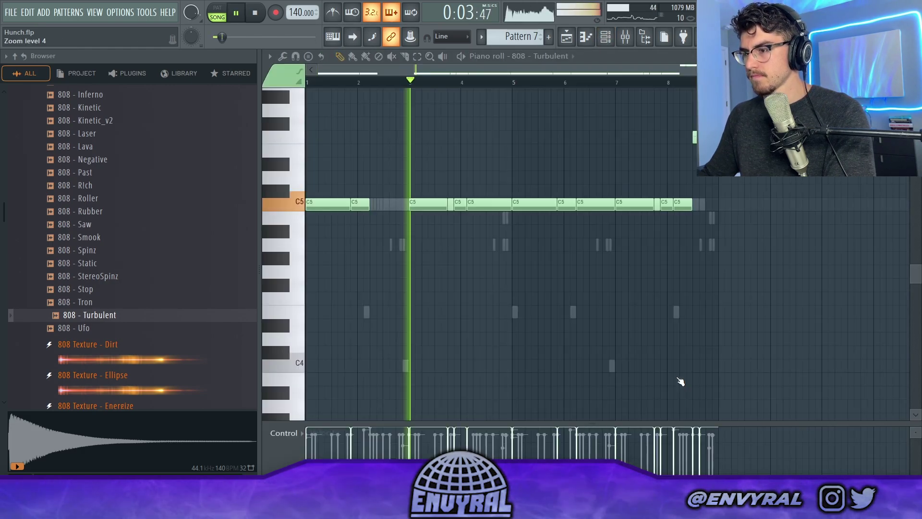
right_click(475, 207)
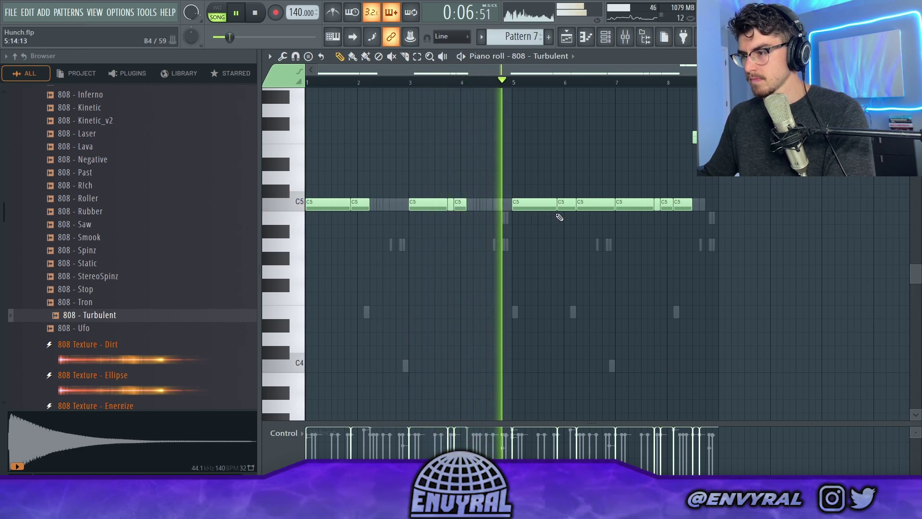
right_click(594, 206)
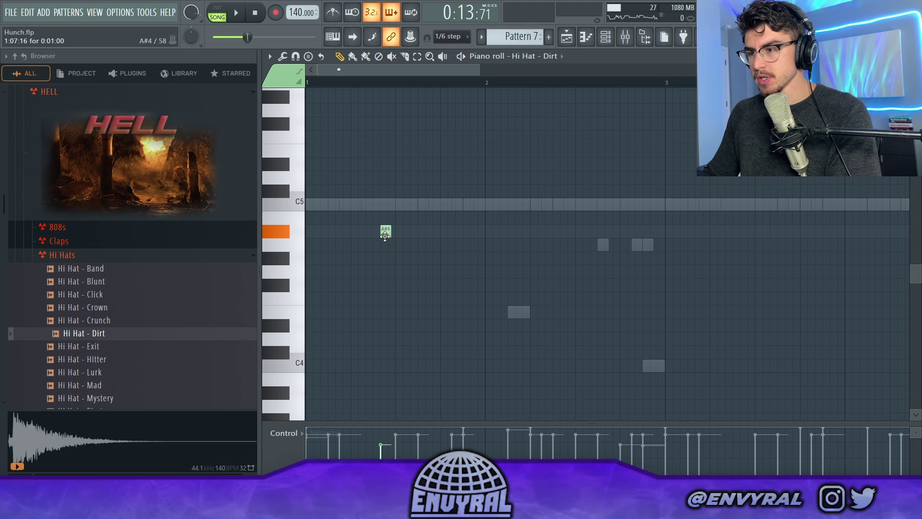
Step: Build a two-bar Hi Hat - Dirt pattern with 1/6-step C5 and A#4 rolls and a single C5 late in bar 1
mouse_move(486, 204)
mouse_down()
mouse_move(519, 210)
mouse_move(486, 189)
mouse_up()
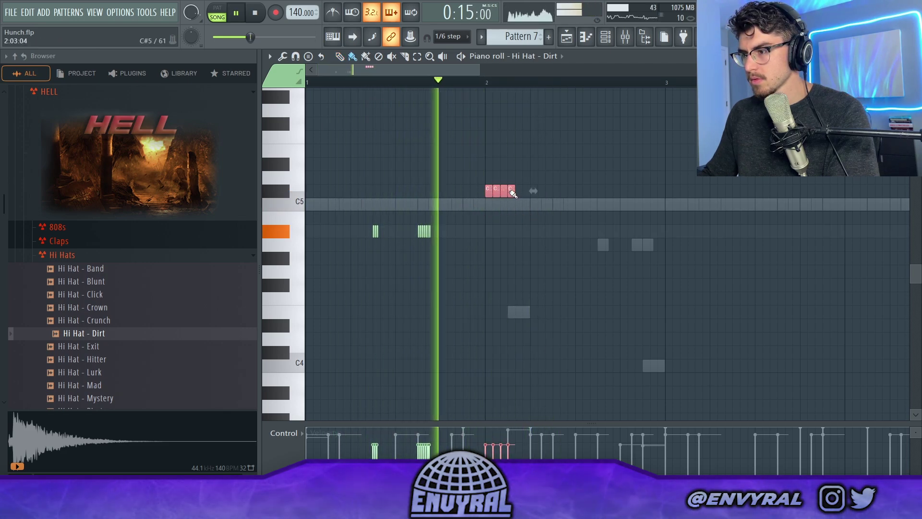
drag(556, 228, 574, 230)
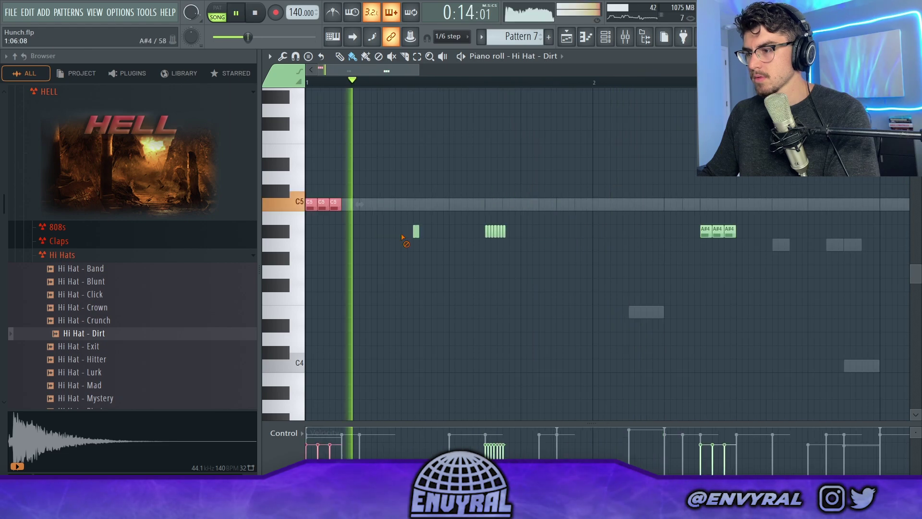
right_click(416, 231)
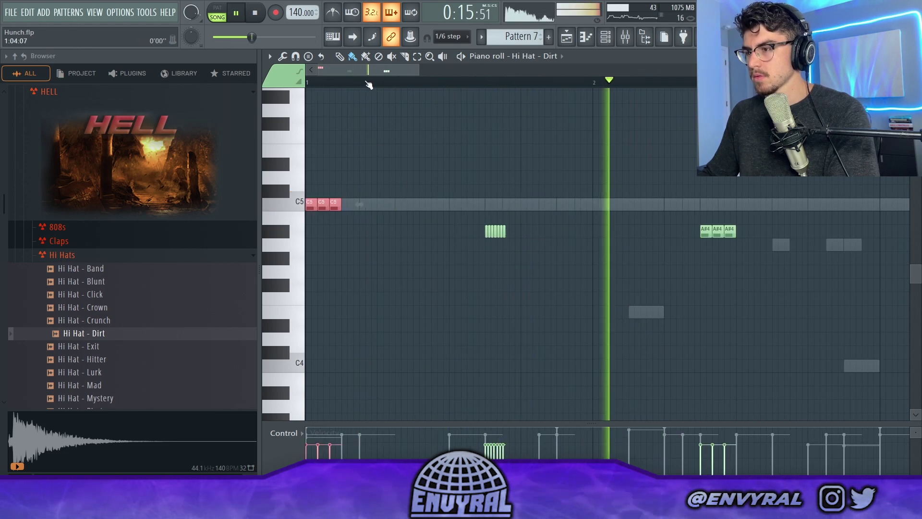
scroll(380, 87, down, 2)
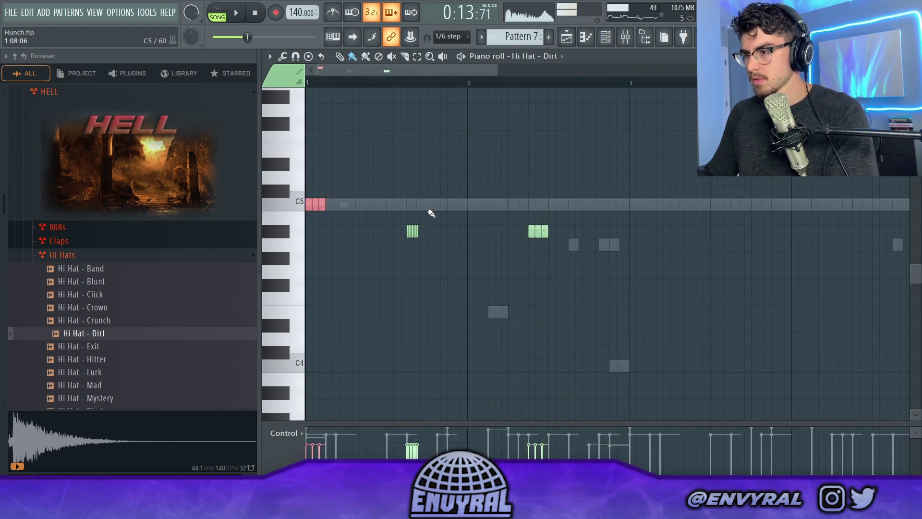
key(space)
drag(448, 206, 471, 206)
right_click(470, 205)
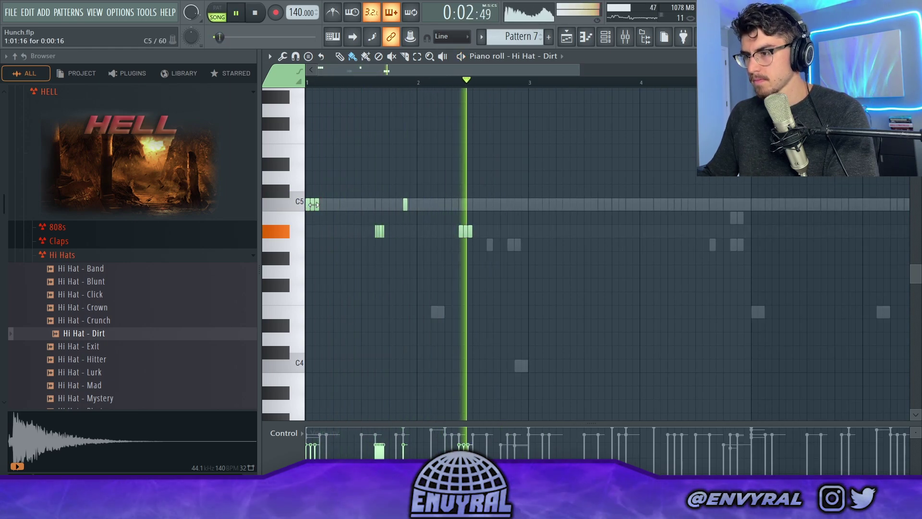
Step: Repeat the two-bar Hi Hat - Dirt pattern through bar 8 and thin out the A#4 roll in bar 2
click(557, 205)
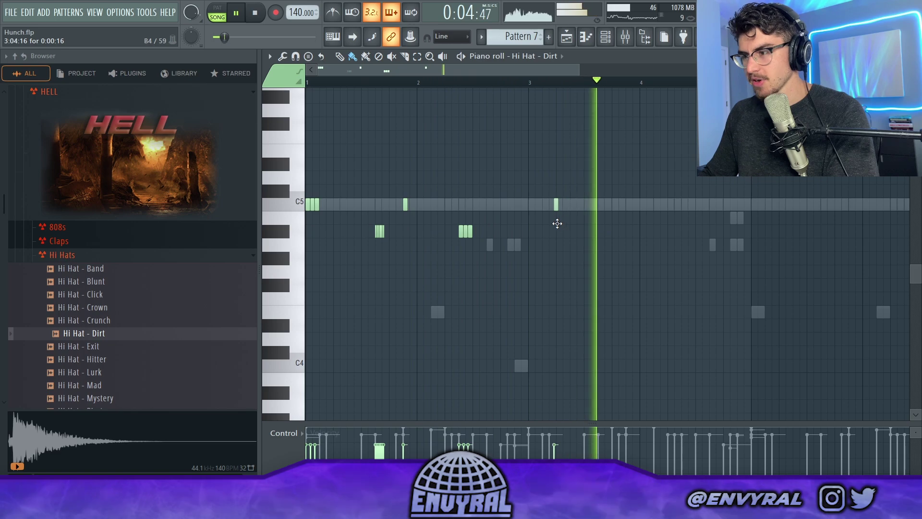
right_click(556, 206)
key(space)
key(space)
scroll(341, 217, down, 2)
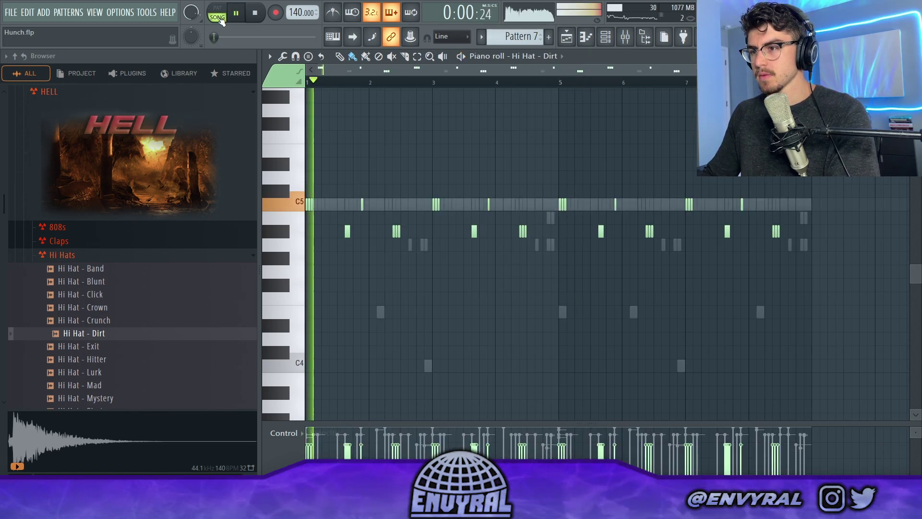
click(107, 255)
right_click(397, 233)
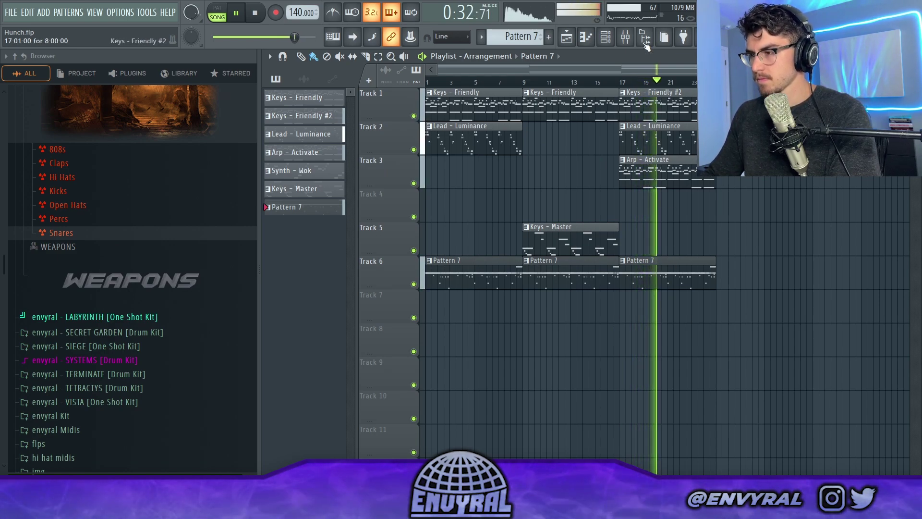
Step: Add an Open Hat - Grime channel and split Pattern 7 by channel into separate clips from Track 6 down
click(605, 36)
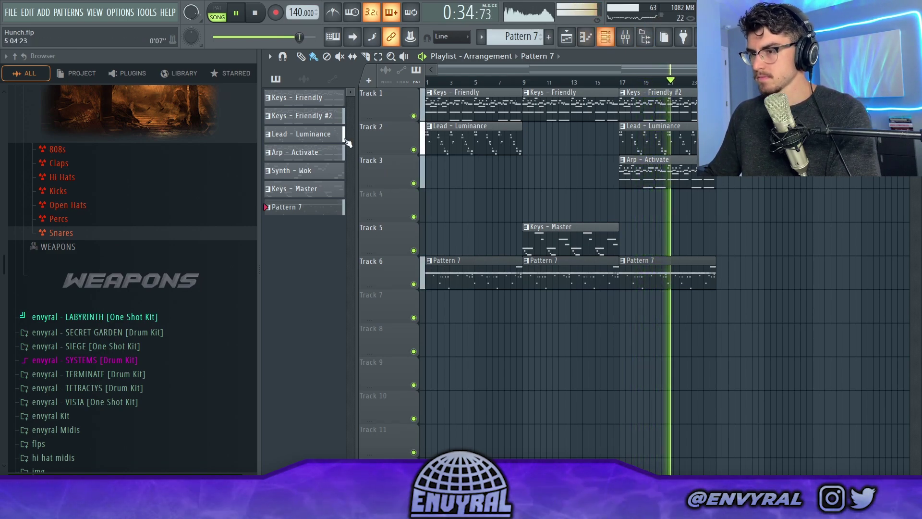
click(606, 42)
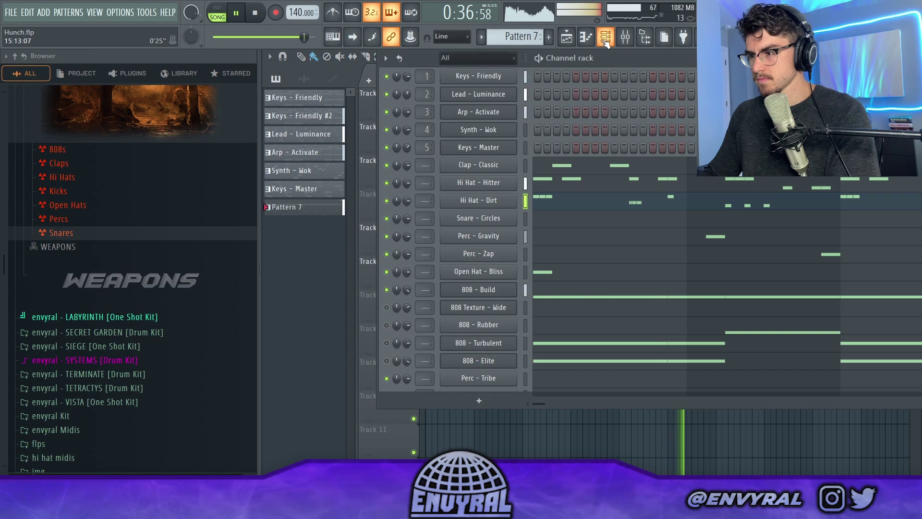
click(585, 43)
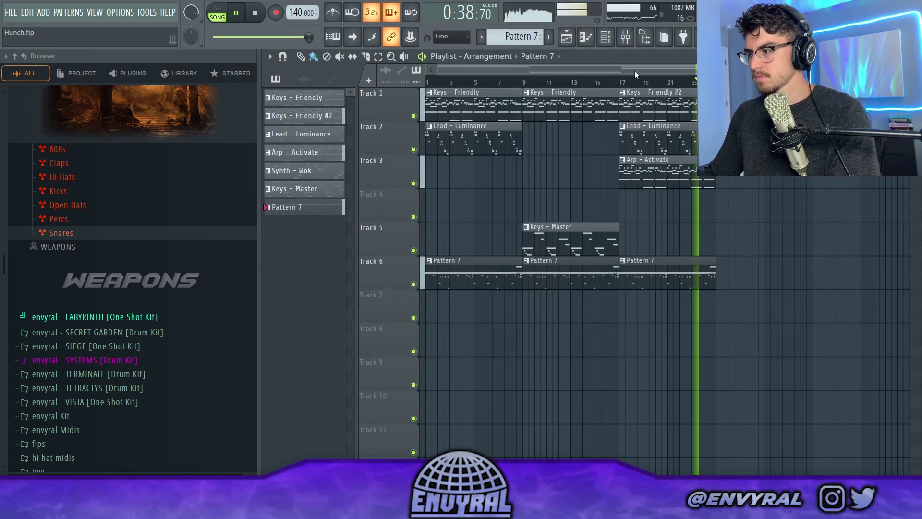
click(606, 40)
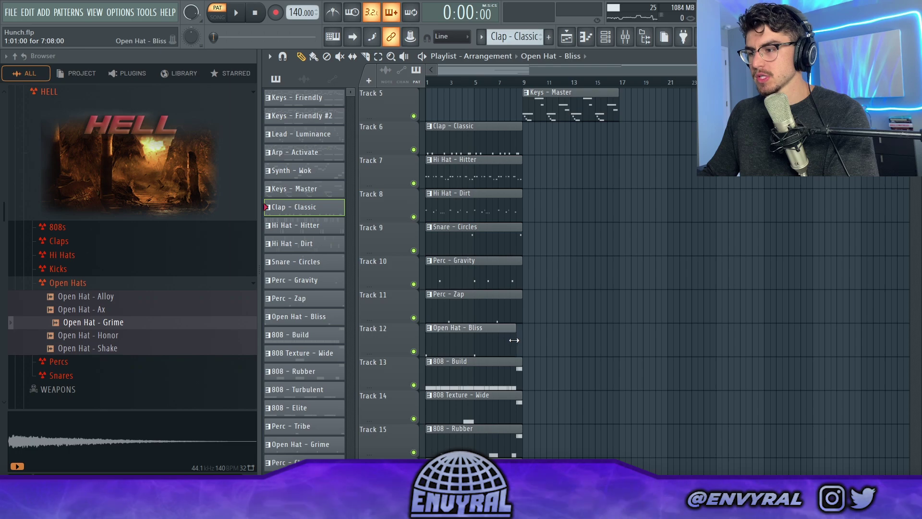
Step: Arrange the drum and 808 clips through bar 32, leaving Hi Hat - Dirt and 808 Texture - Wide out of the first eight bars
scroll(502, 383, down, 4)
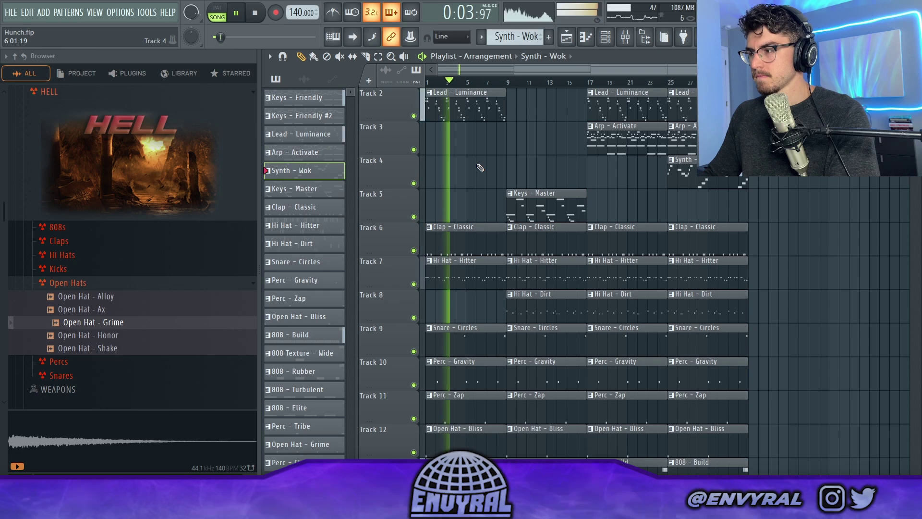
scroll(535, 195, up, 1)
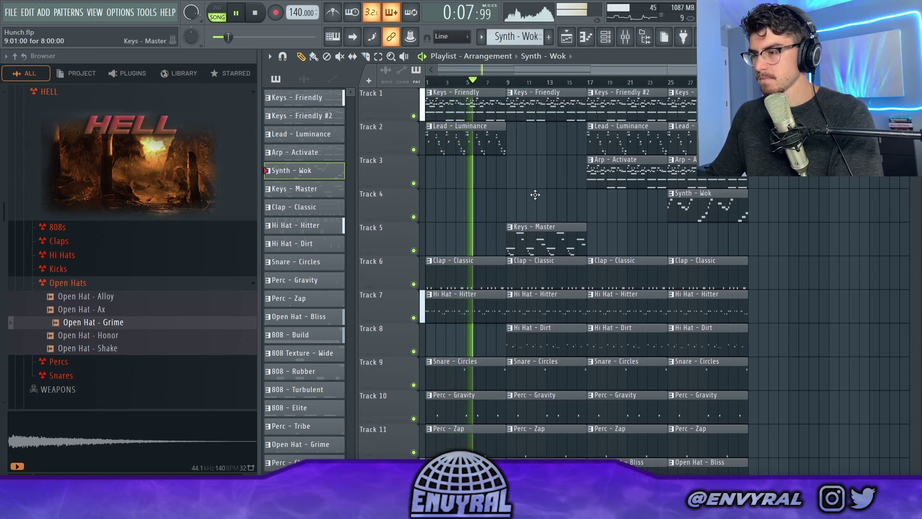
scroll(535, 194, down, 3)
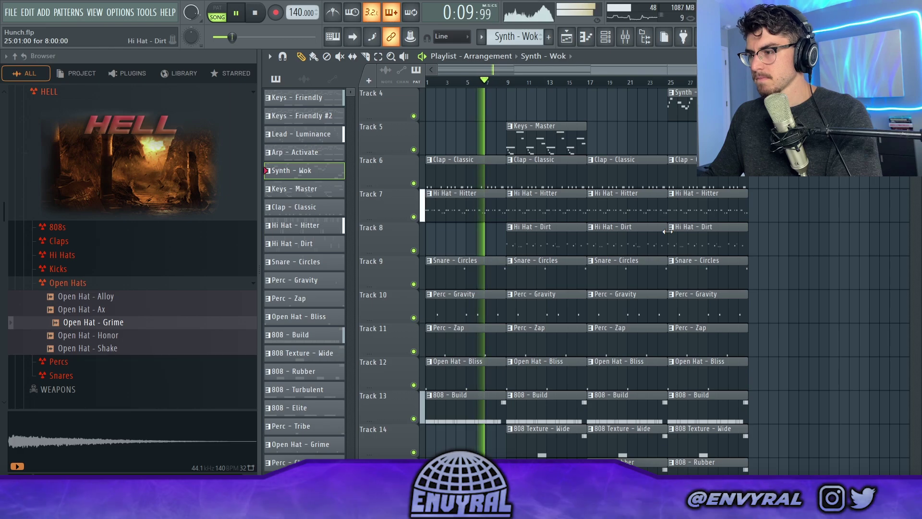
Step: Extend the arrangement to bar 40 by inserting an eight-bar section at bar 9, with Hi Hat - Dirt and 808 Texture - Wide entering at bar 17
scroll(668, 231, up, 1)
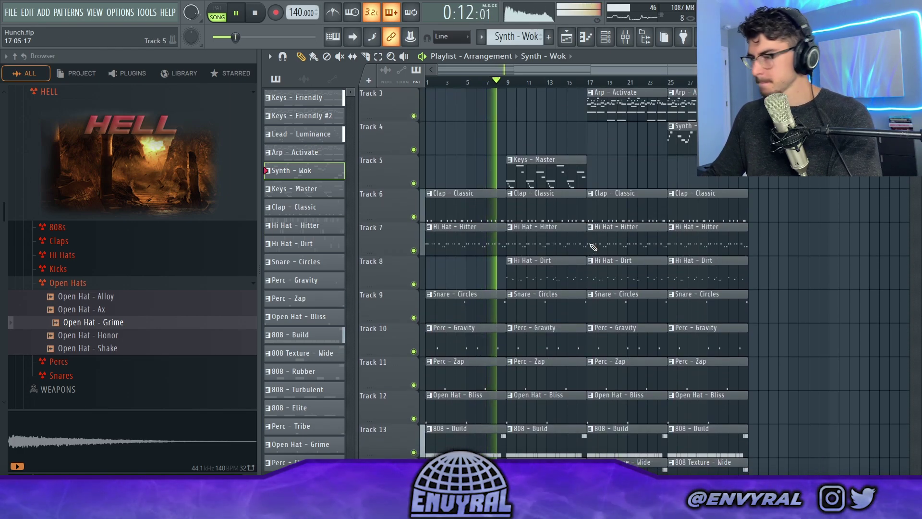
scroll(594, 247, up, 2)
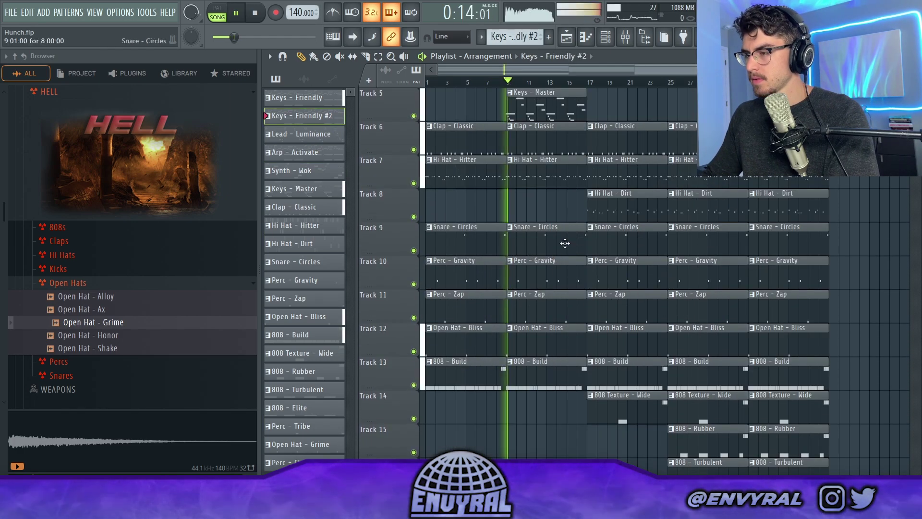
scroll(556, 247, up, 4)
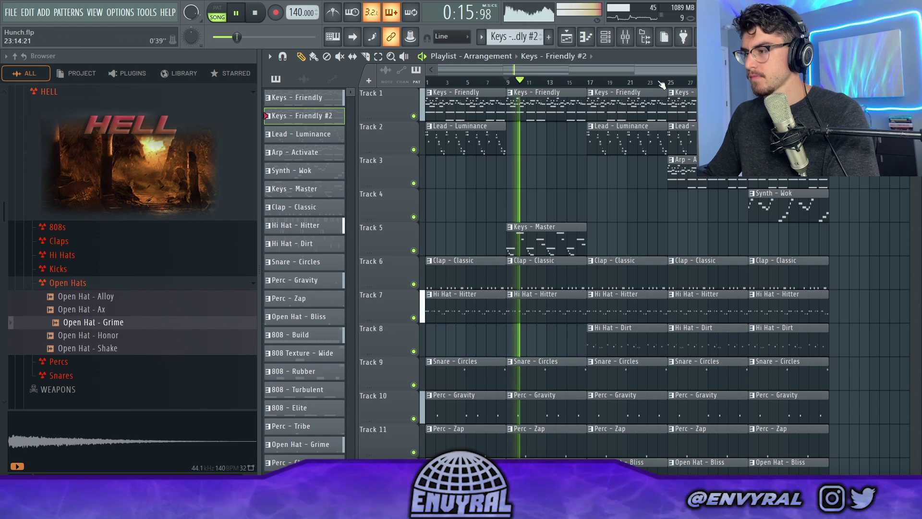
Step: Remove 808 - Turbulent from bar 33 onward and extend the arrangement through bar 48 with 808 - Rubber and 808 - Elite as the closing 808s
scroll(722, 255, down, 10)
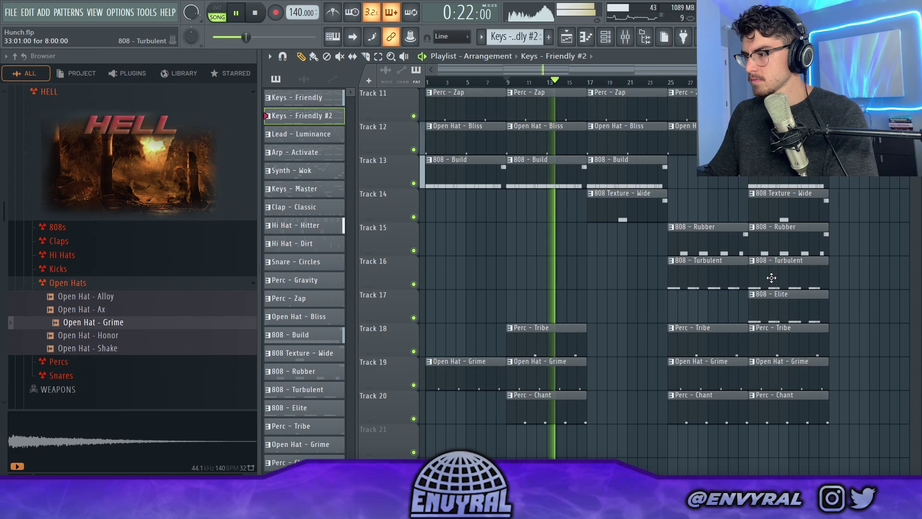
right_click(794, 279)
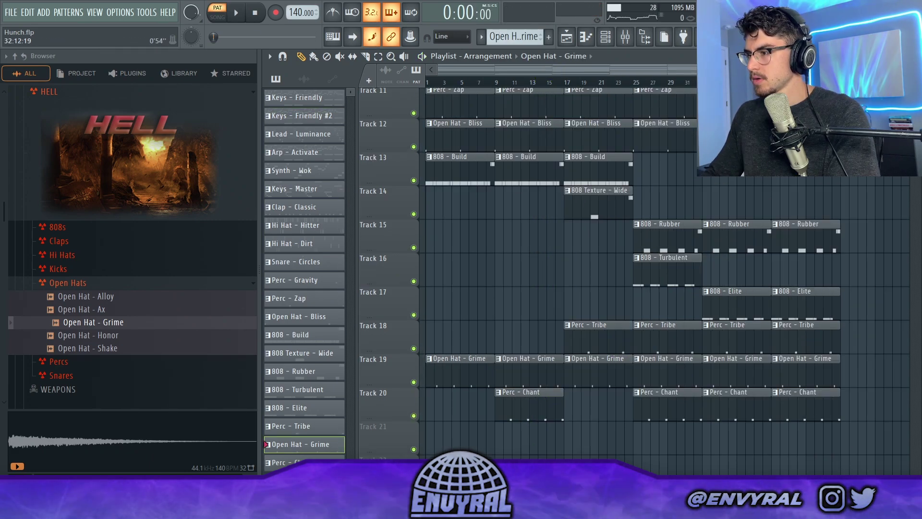
Step: Play the end of the arrangement from bar 33 and review the melody, drum and 808 clips across the tracks
scroll(706, 243, up, 5)
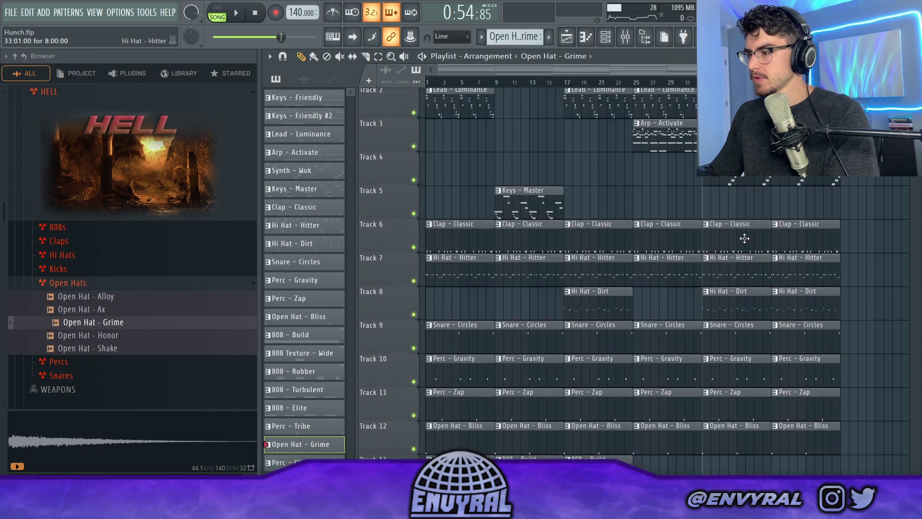
scroll(771, 352, down, 3)
key(ctrl+z)
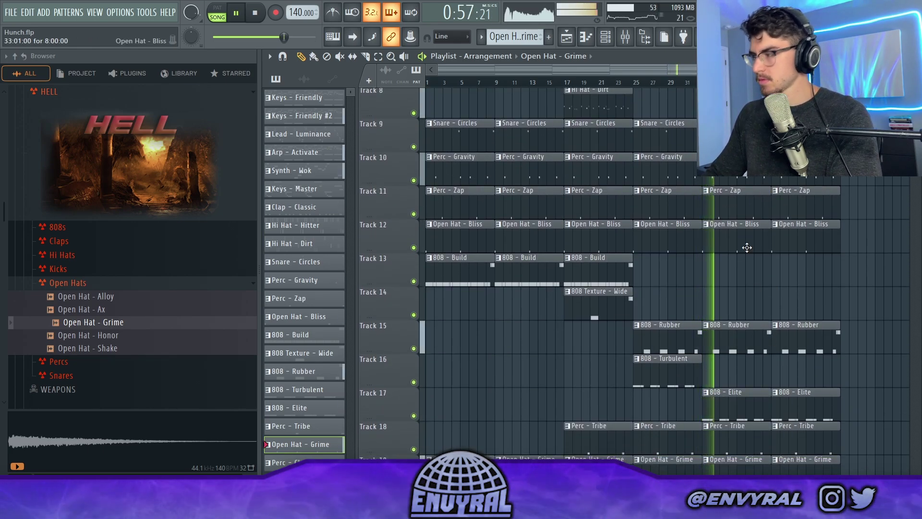
scroll(776, 276, up, 5)
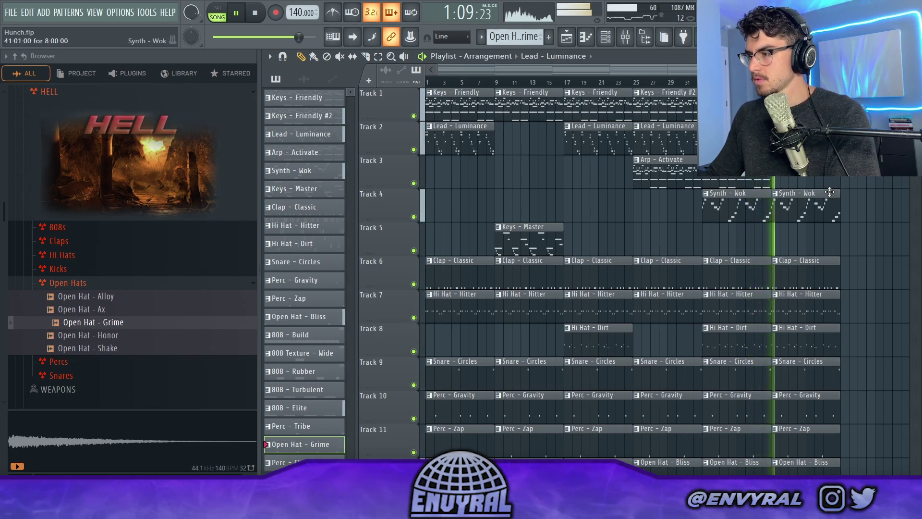
scroll(830, 192, down, 1)
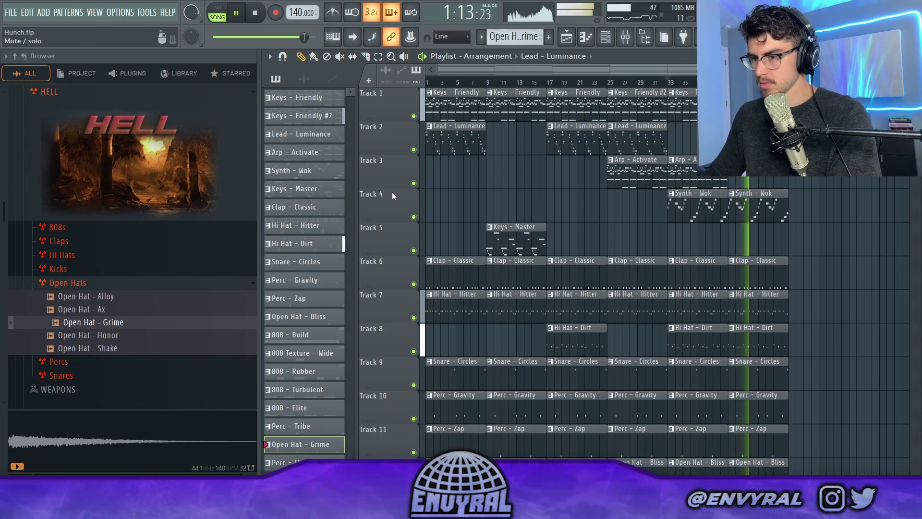
Step: Collapse the Open Hats sample folder and check the 808 and percussion tracks during playback
click(144, 282)
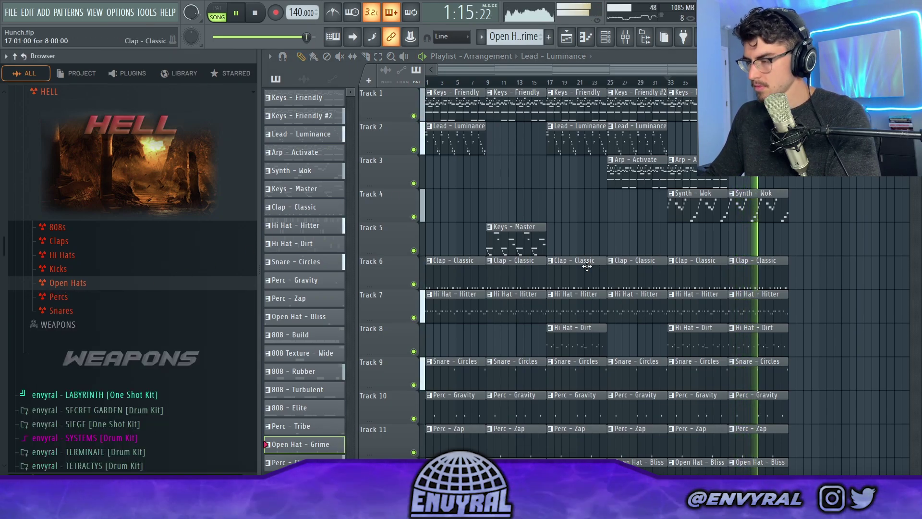
scroll(811, 354, down, 3)
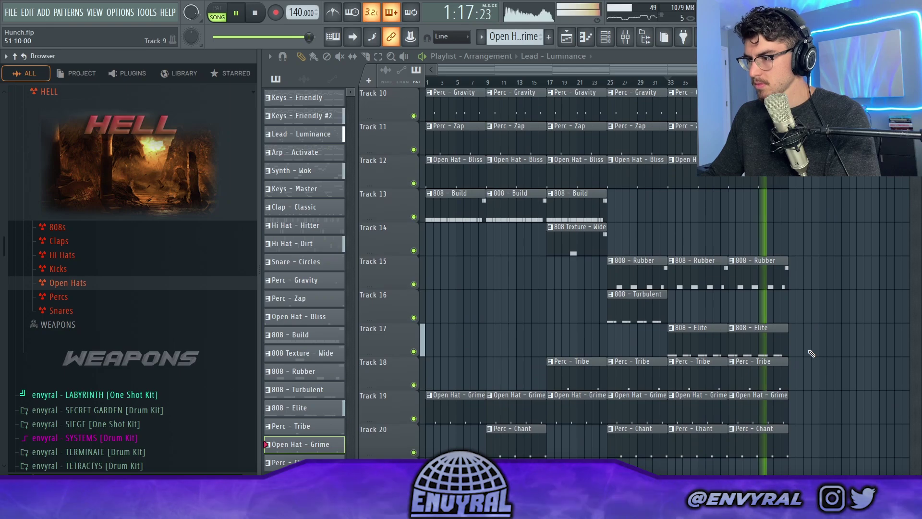
scroll(812, 354, up, 3)
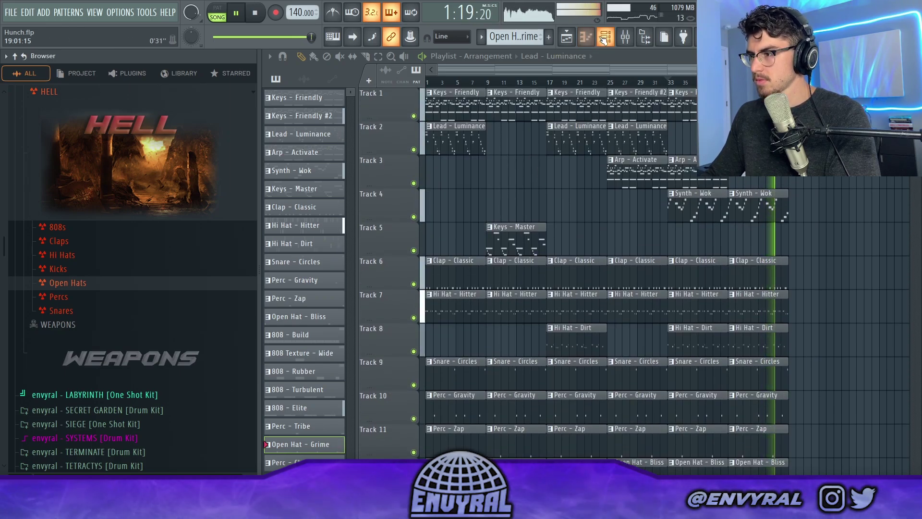